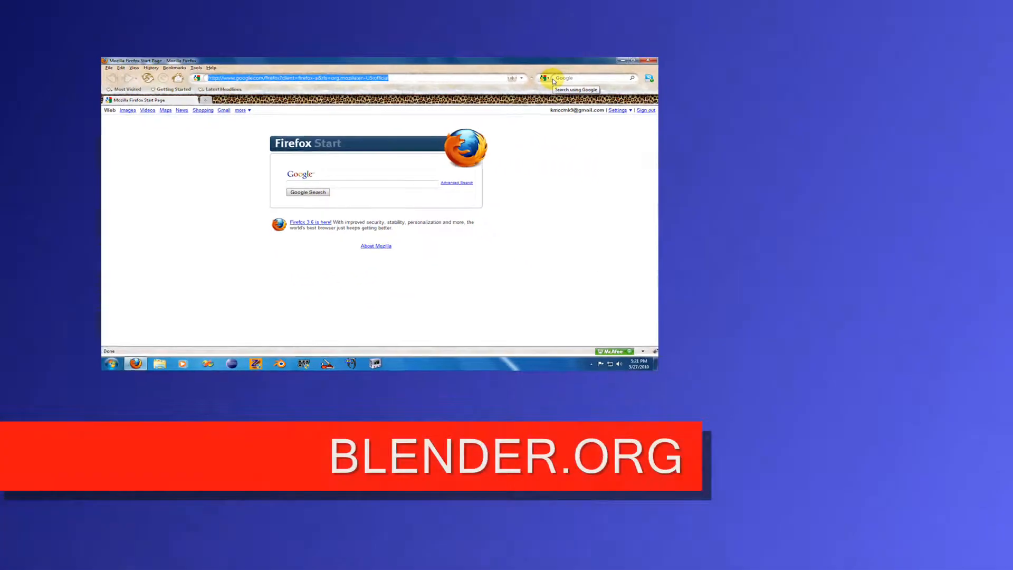
- Open the Get Blender download page on blender.org and look over the Blender 2.49b packages for each platform
type("blender.org")
key("Return")
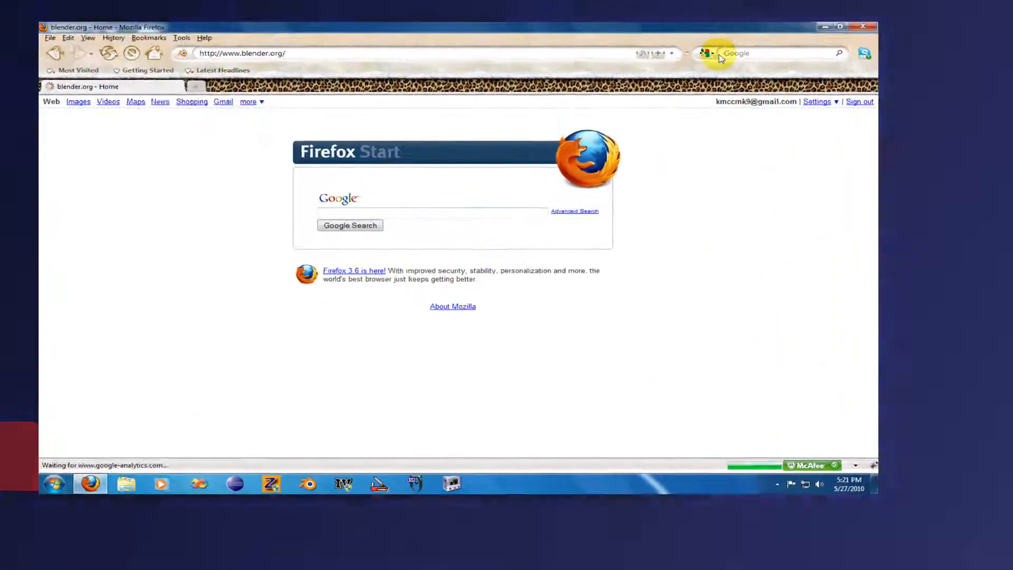
left_click(336, 114)
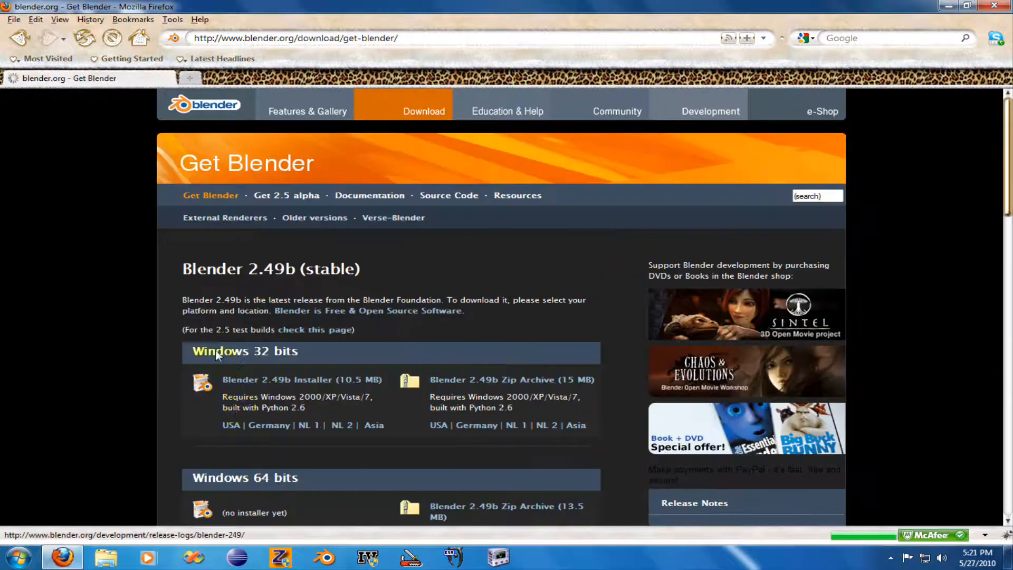
scroll(223, 389, "down", 6)
scroll(176, 337, "down", 5)
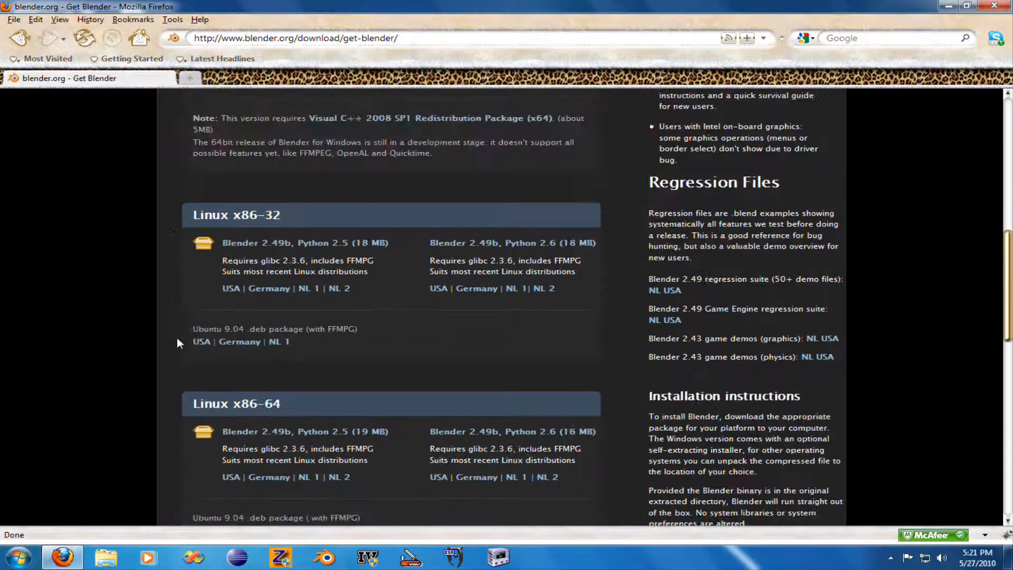
scroll(173, 344, "up", 10)
- Close the browser and start Blender
left_click(994, 5)
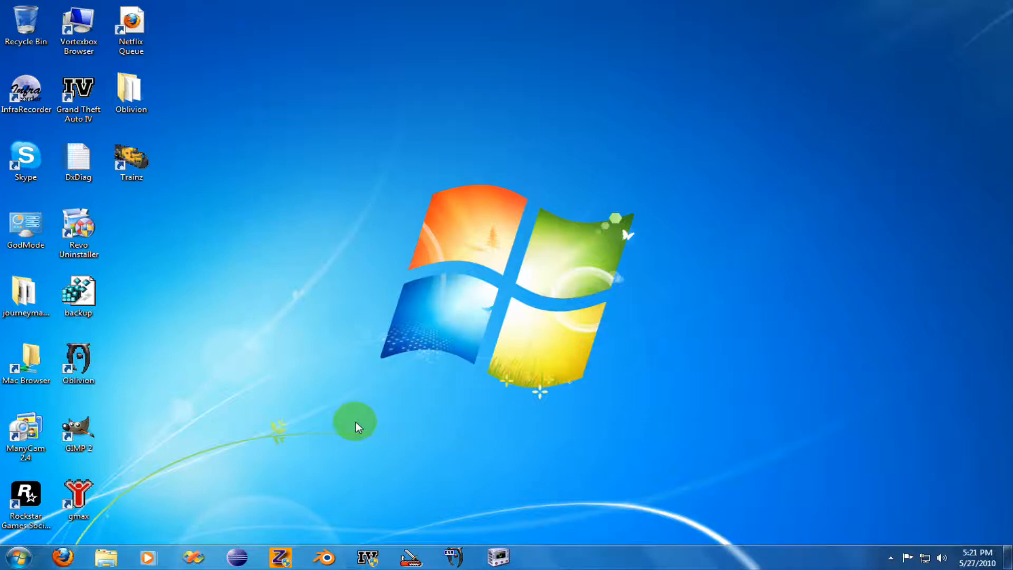
left_click(326, 556)
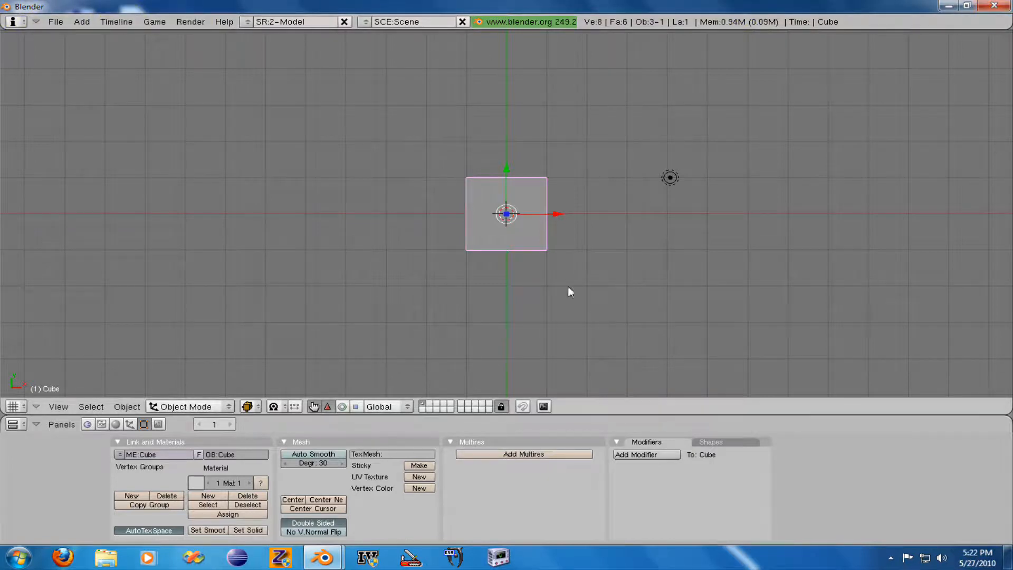
left_click(56, 22)
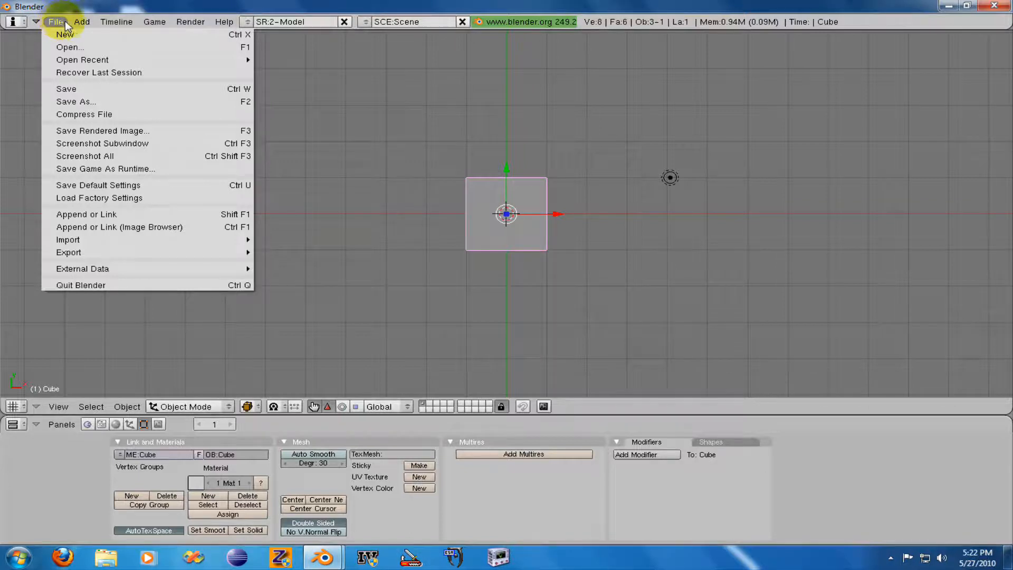
left_click(81, 22)
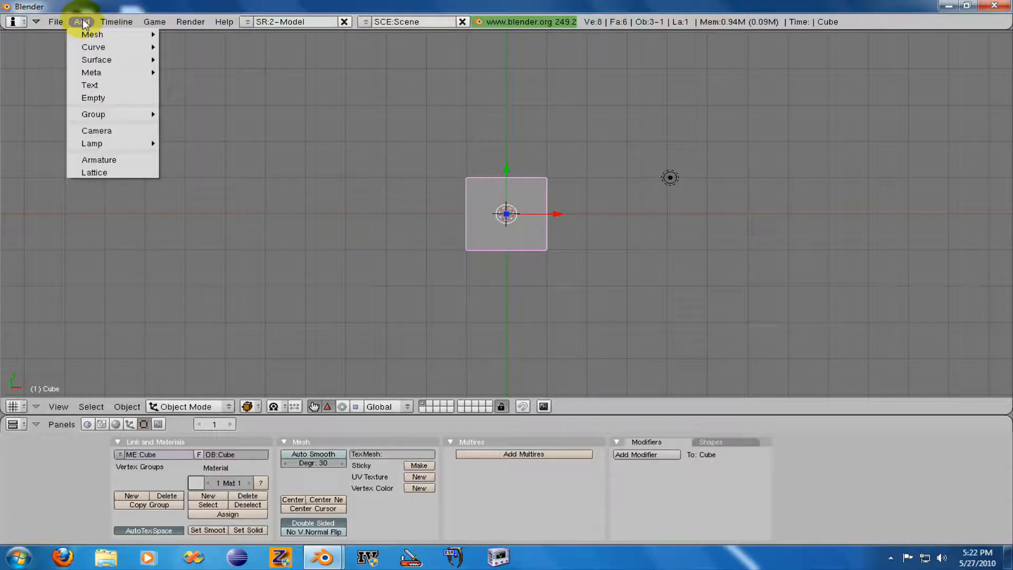
left_click(116, 22)
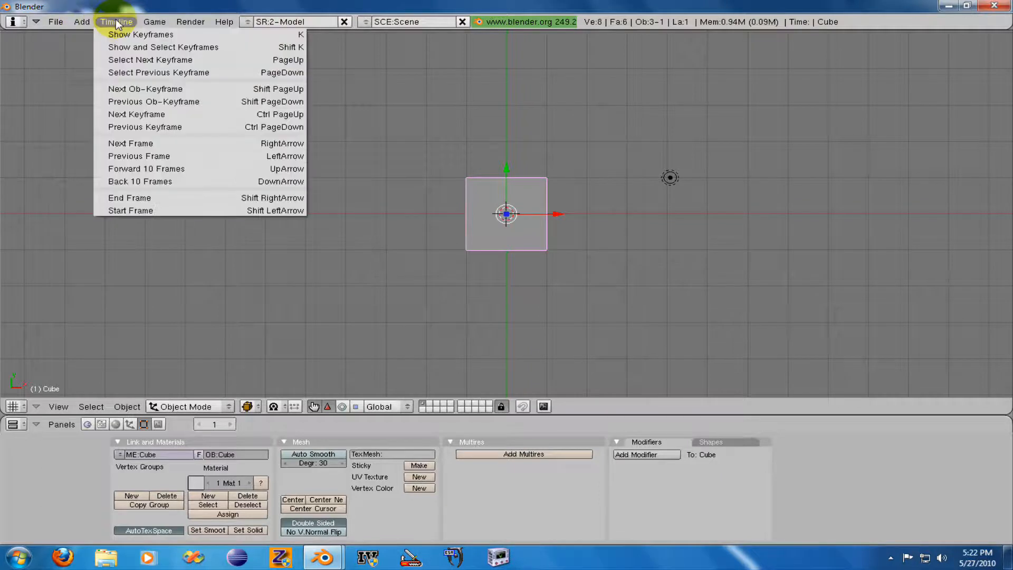
left_click(156, 22)
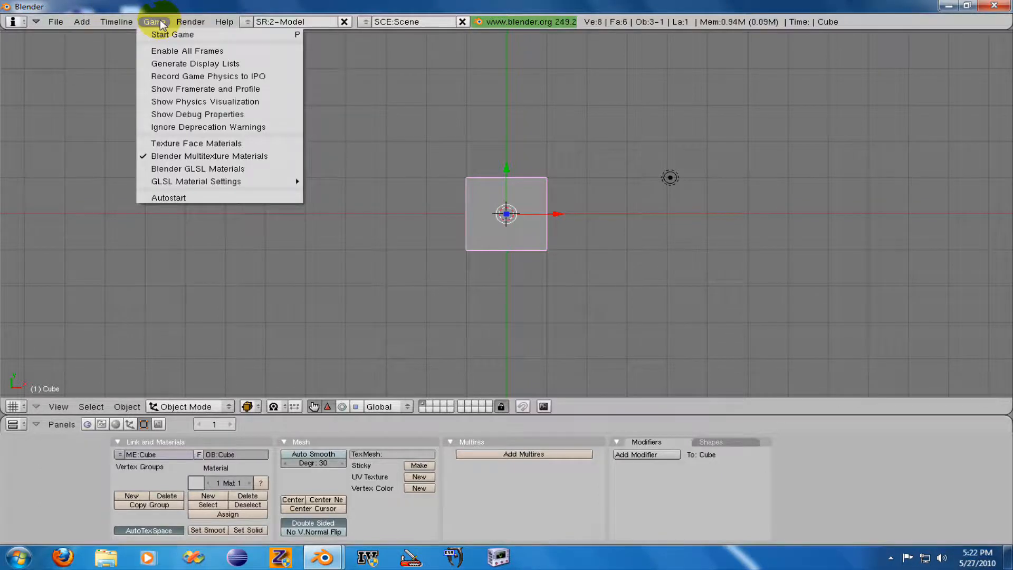
left_click(194, 21)
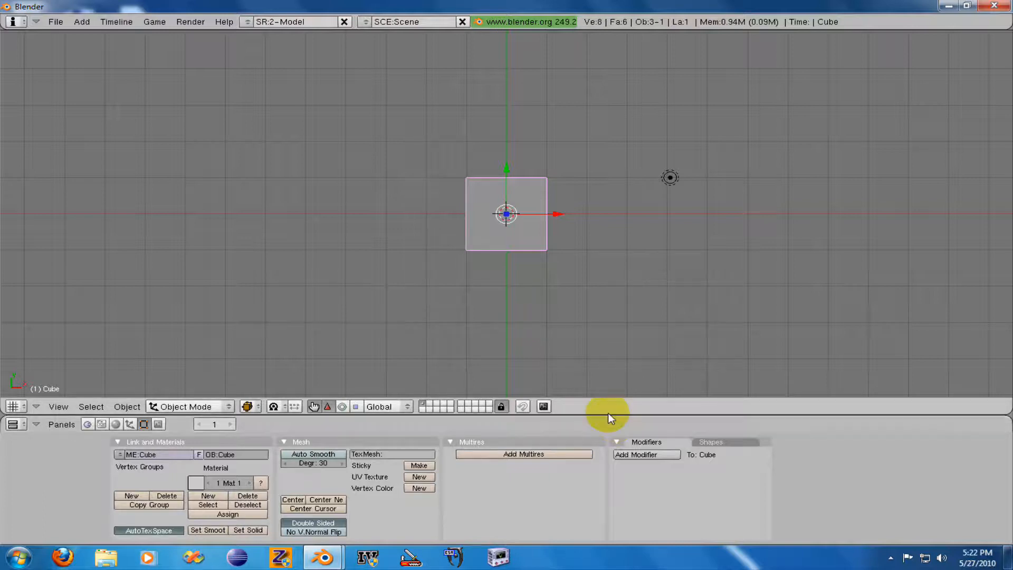
- Enlarge the Buttons Window slightly by moving its border with the 3D View upward
left_click_drag(606, 415, 612, 388)
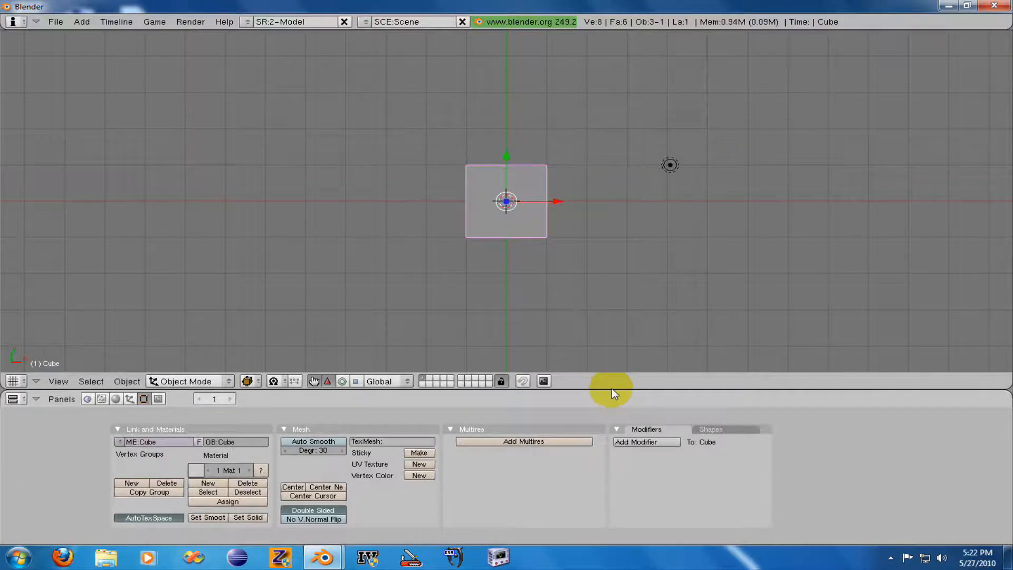
- Split the 3D View into two side-by-side areas and change the new area to the UV/Image Editor
right_click(710, 389)
left_click(710, 390)
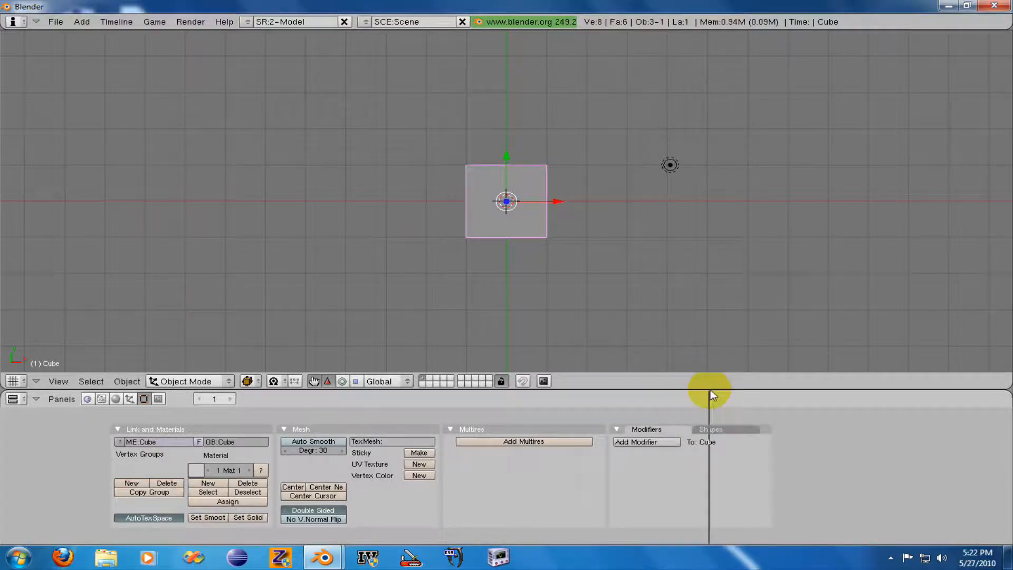
left_click(609, 355)
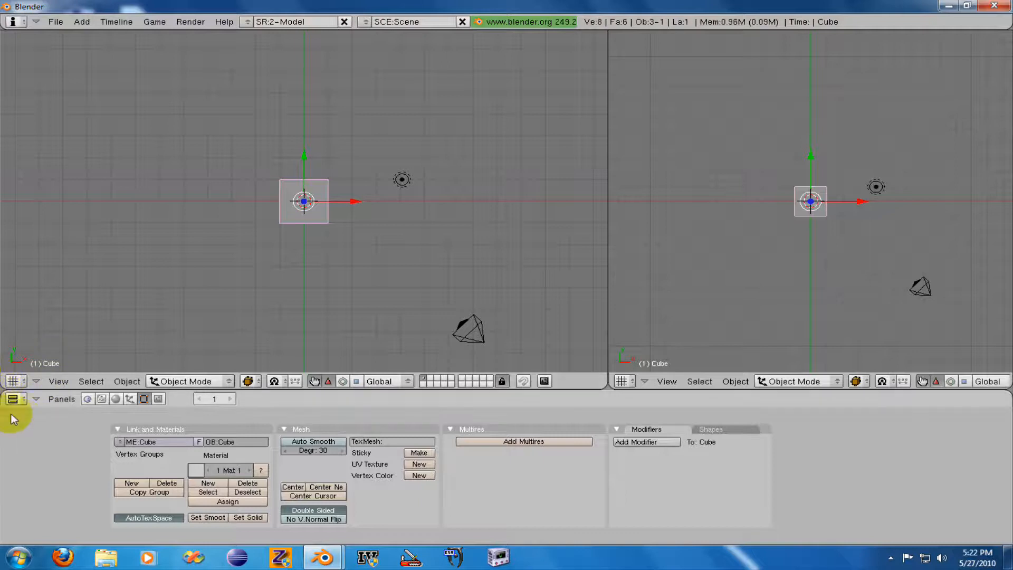
left_click(622, 381)
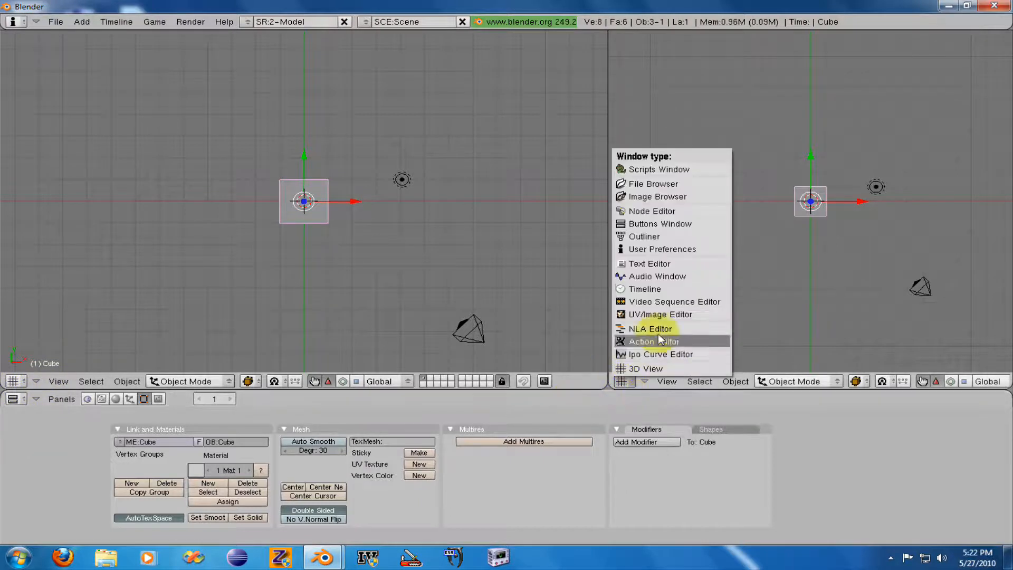
left_click(656, 313)
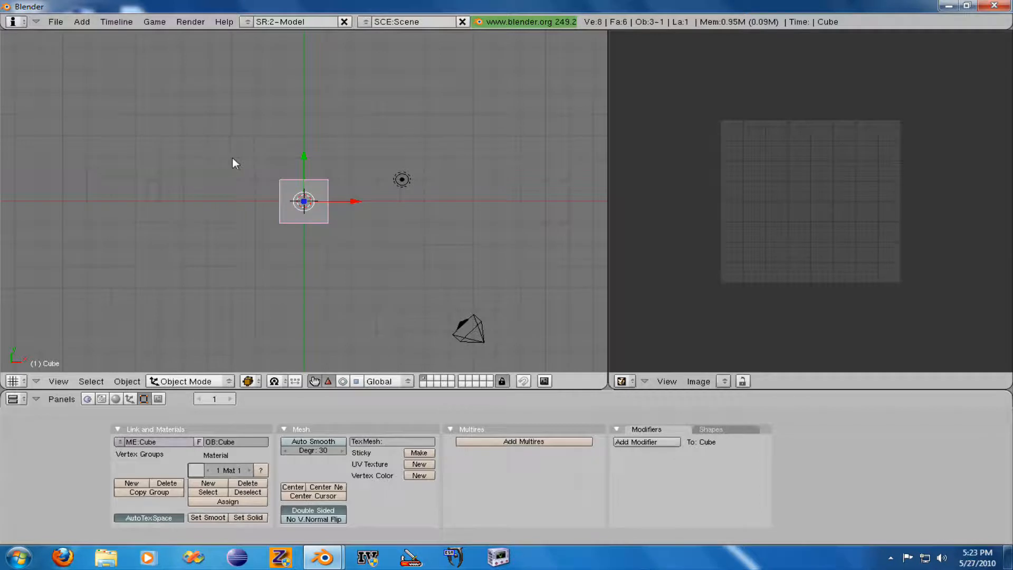
- Join the two areas so the 3D View replaces the UV/Image Editor
right_click(606, 201)
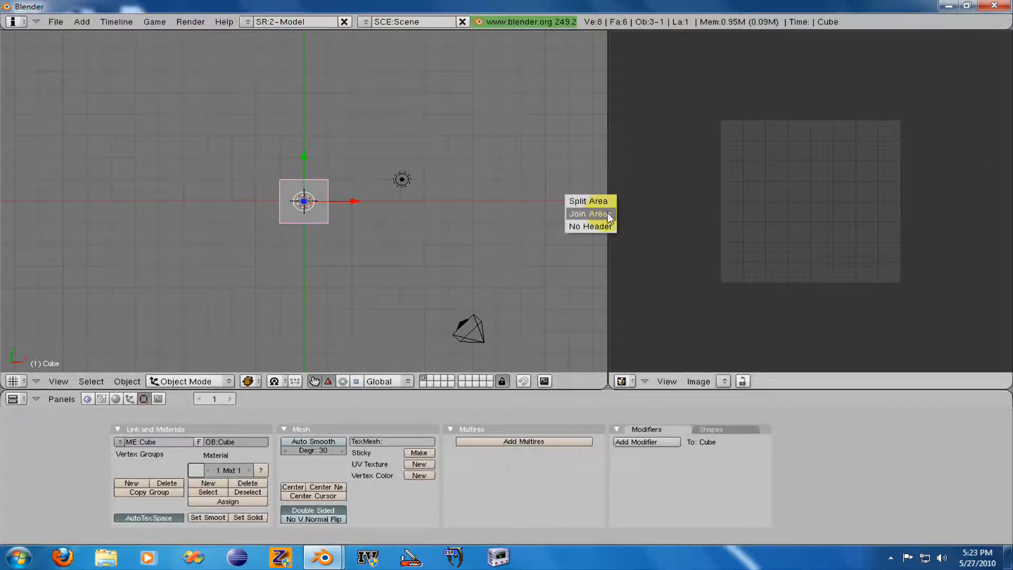
left_click(607, 213)
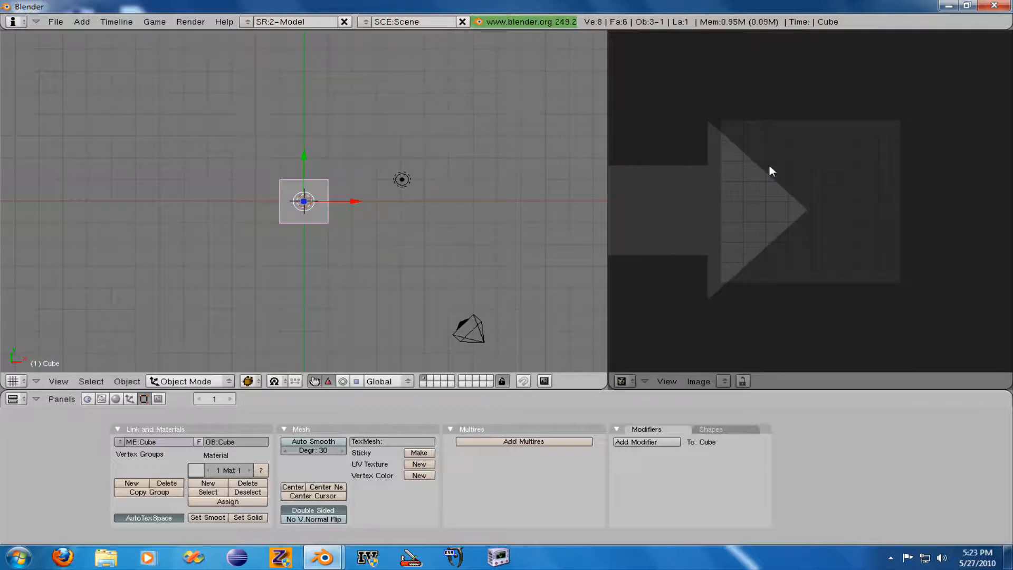
left_click(769, 166)
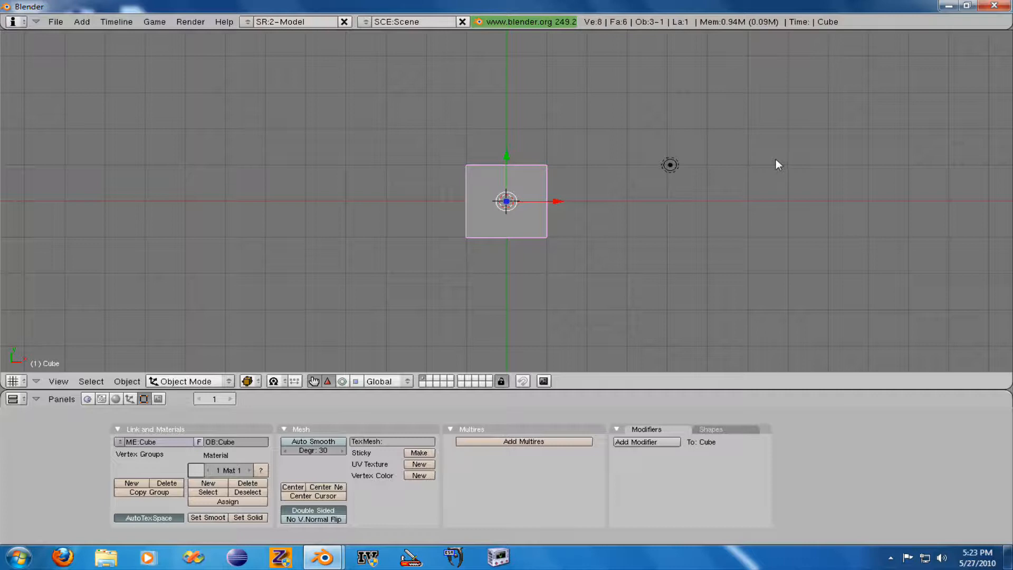
left_click(57, 22)
scroll(390, 232, "down", 4)
scroll(391, 232, "up", 3)
scroll(390, 246, "down", 3)
scroll(391, 252, "up", 2)
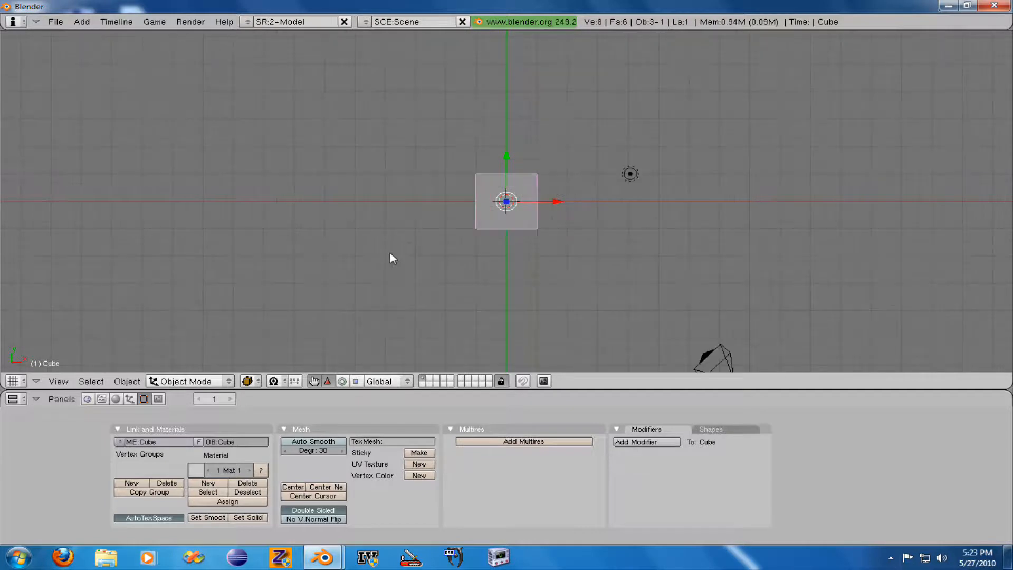
scroll(390, 253, "down", 4)
scroll(390, 254, "up", 2)
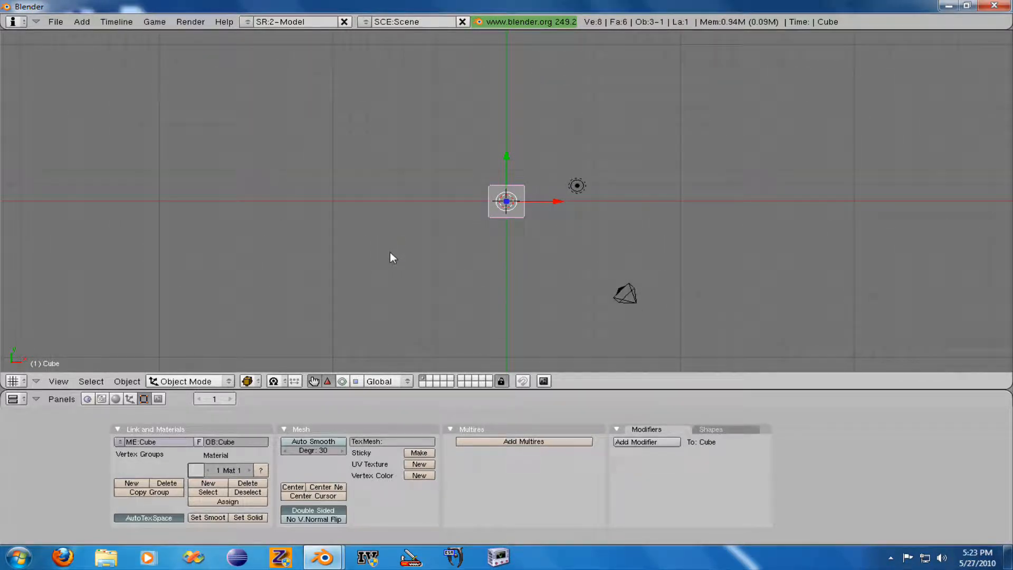
- Examine the scene from the front, side and top, from the opposite directions, and from the top again
key("KP_1")
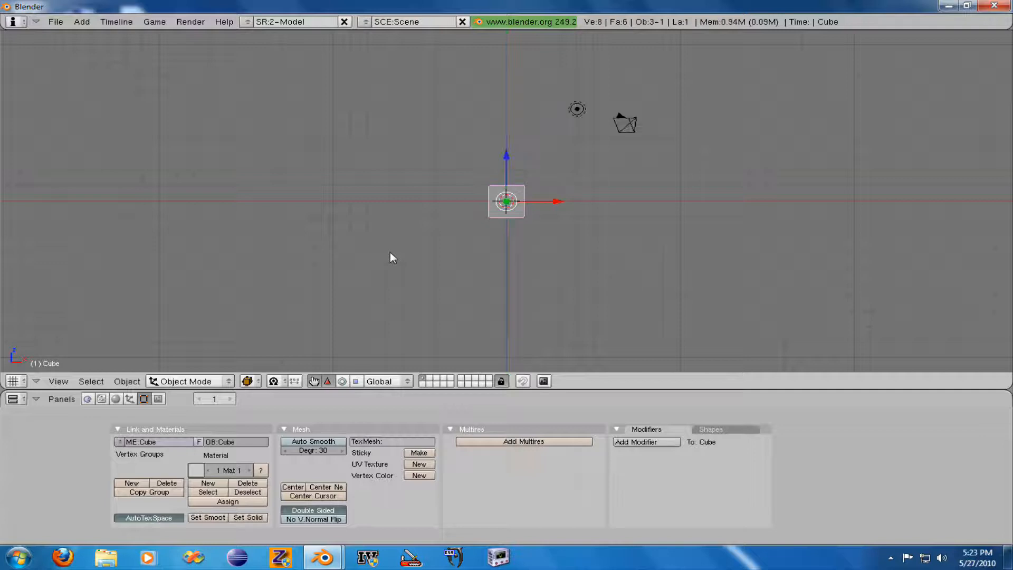
key("KP_3")
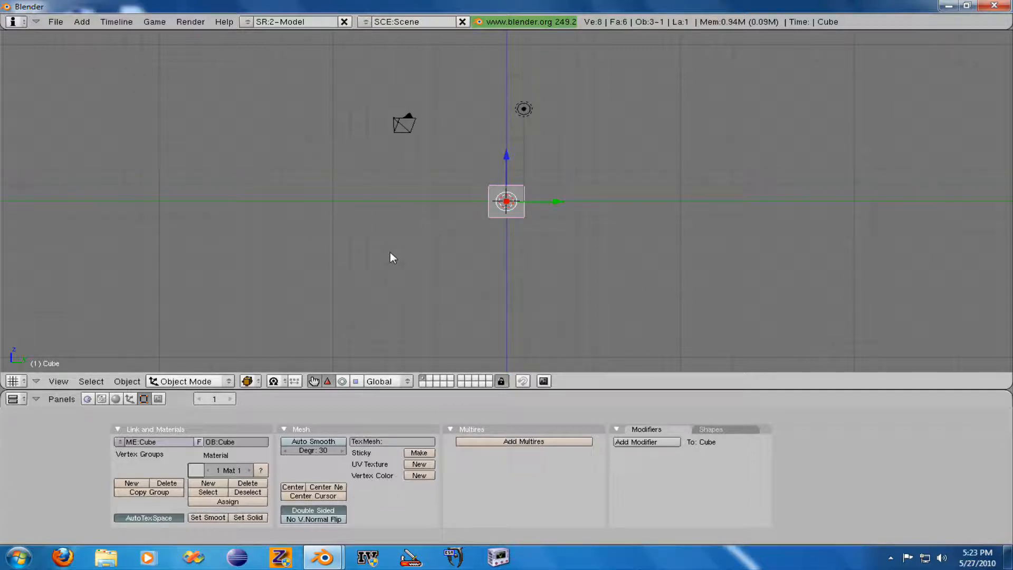
key("KP_7")
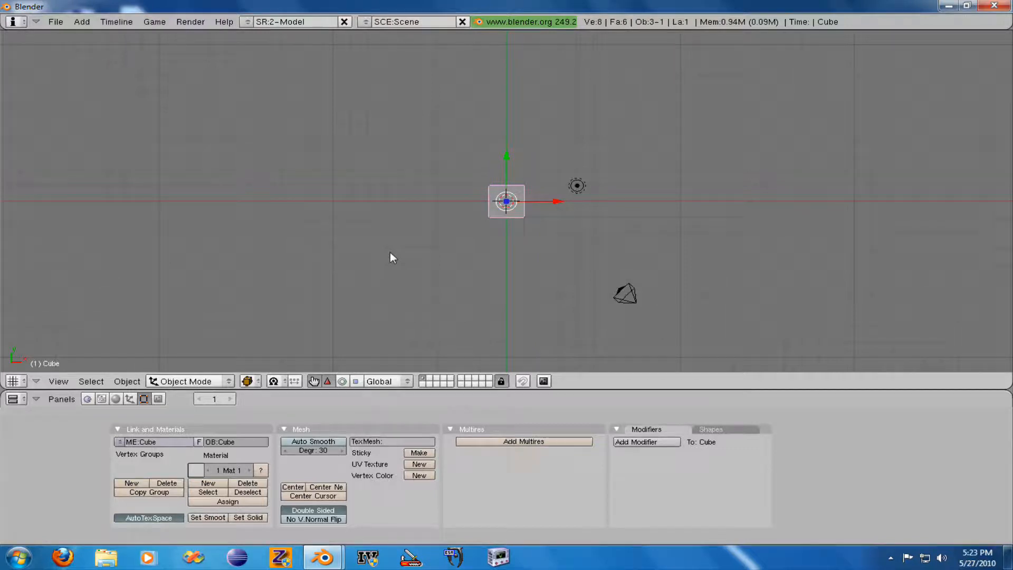
key("ctrl+KP_7")
key("ctrl+KP_1")
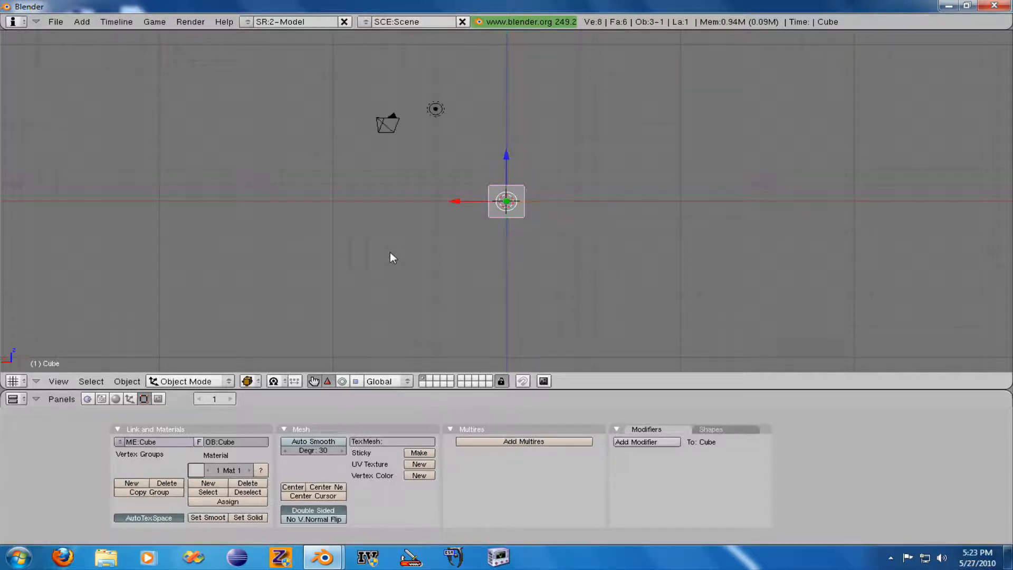
key("ctrl+KP_3")
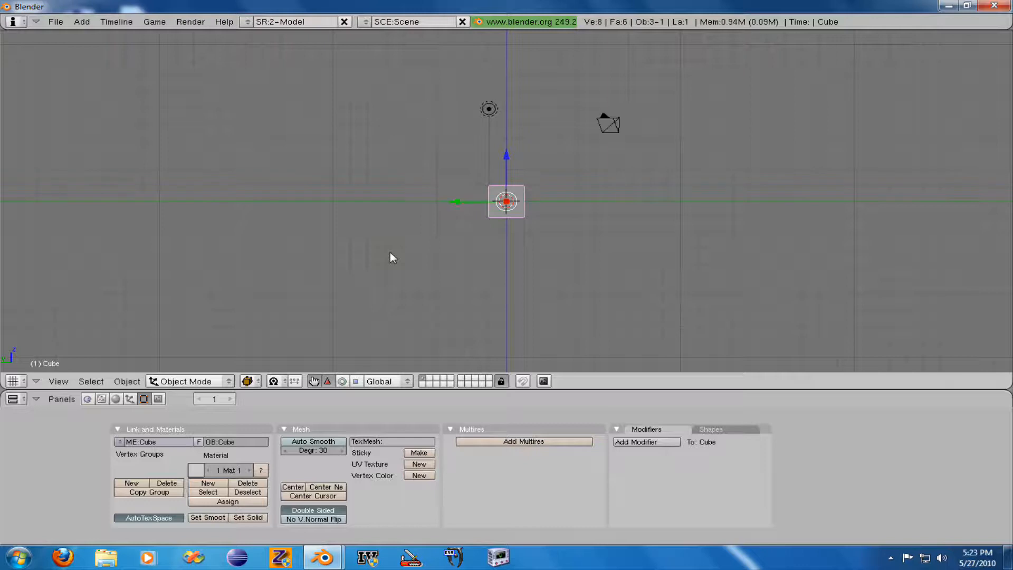
key("KP_7")
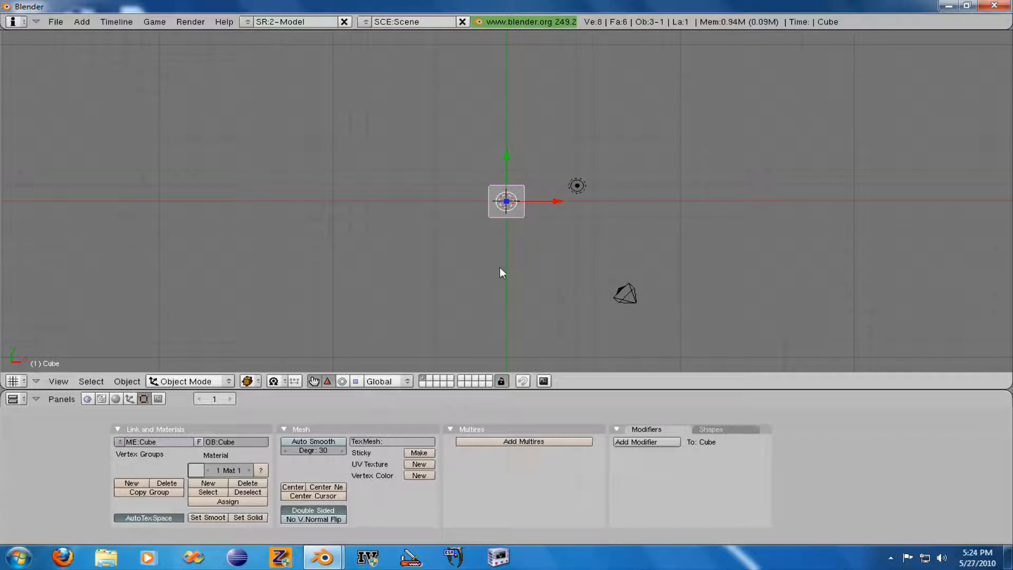
- Practise selecting the lamp, camera and cube in turn in an angled view, finishing with the cube selected
middle_click_drag(484, 268, 510, 212)
right_click(407, 149)
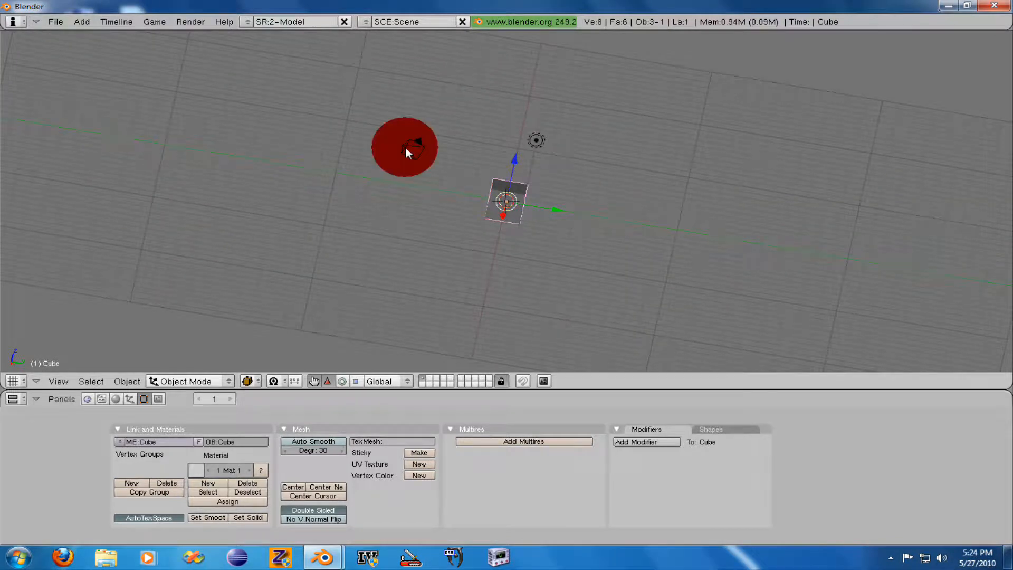
right_click(536, 140)
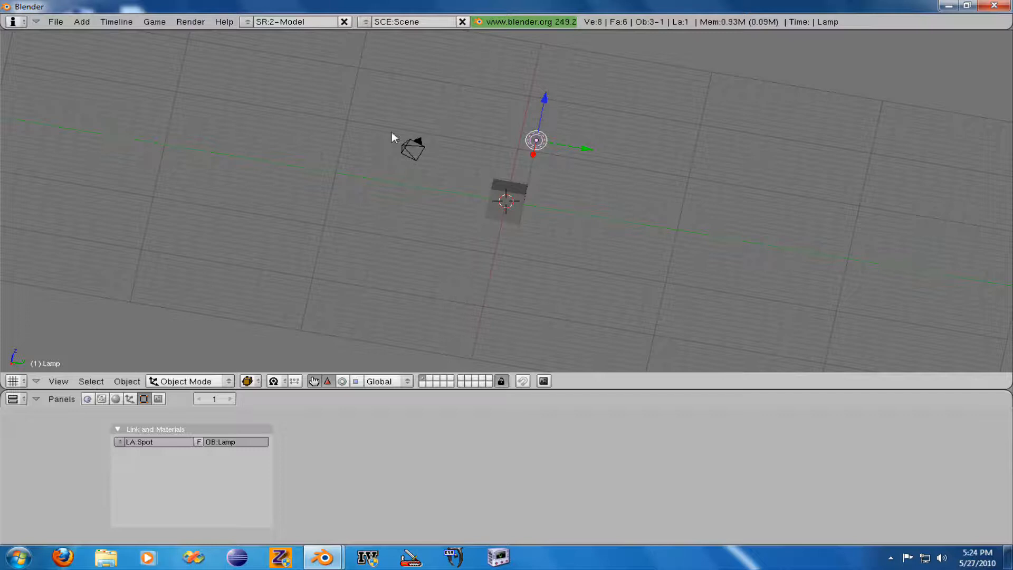
right_click(413, 140)
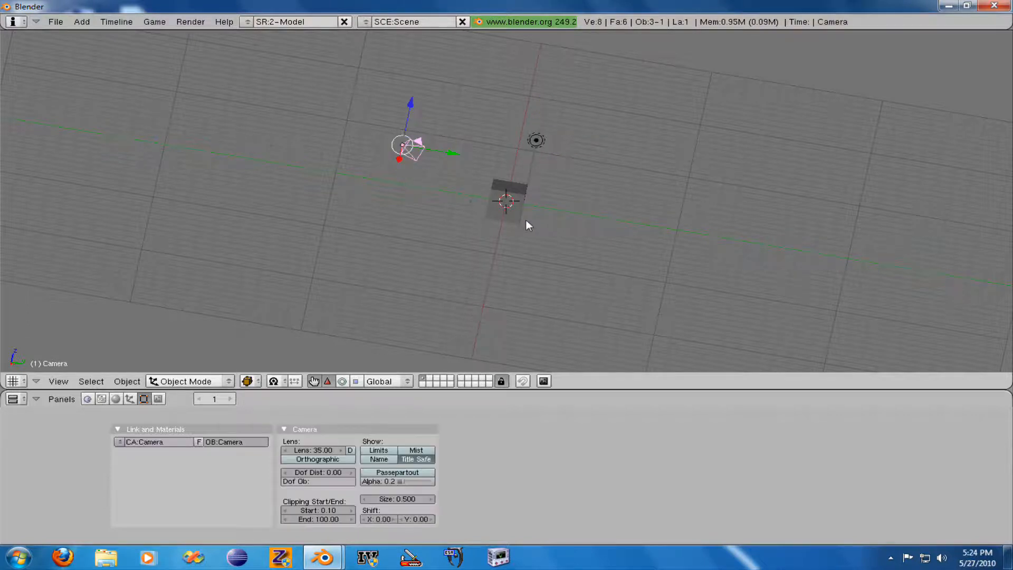
middle_click_drag(501, 240, 315, 199)
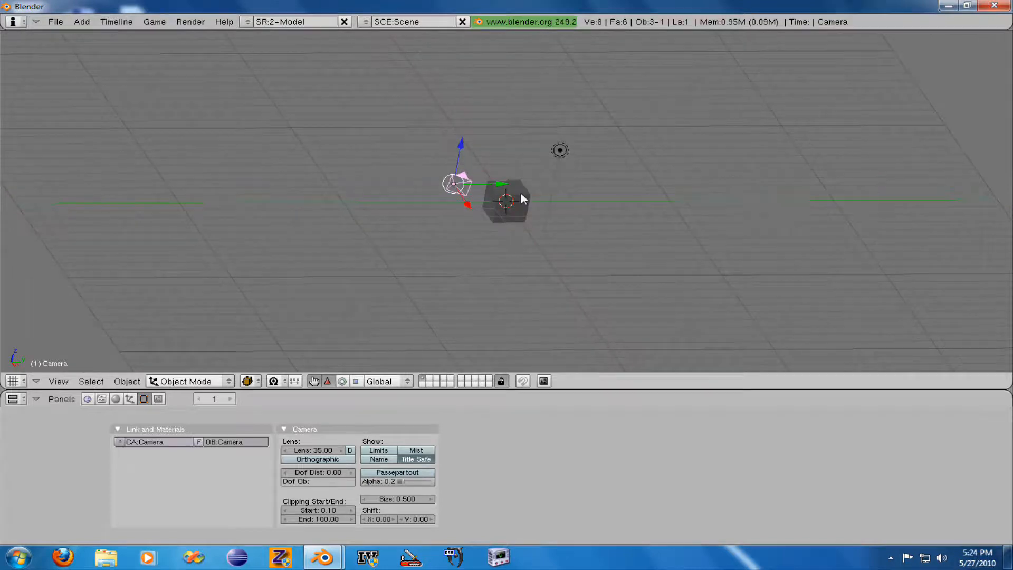
right_click(556, 166)
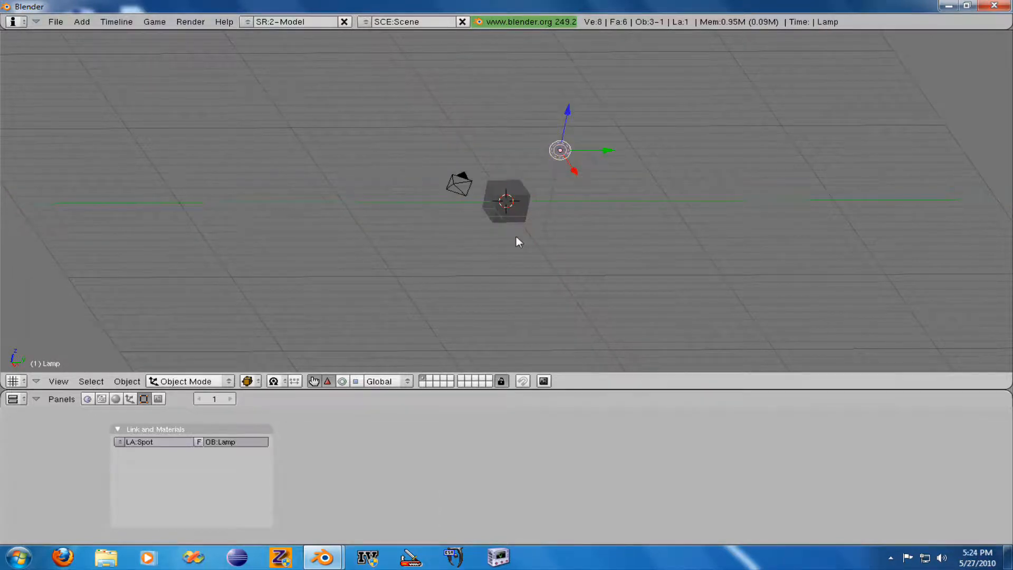
right_click(507, 199)
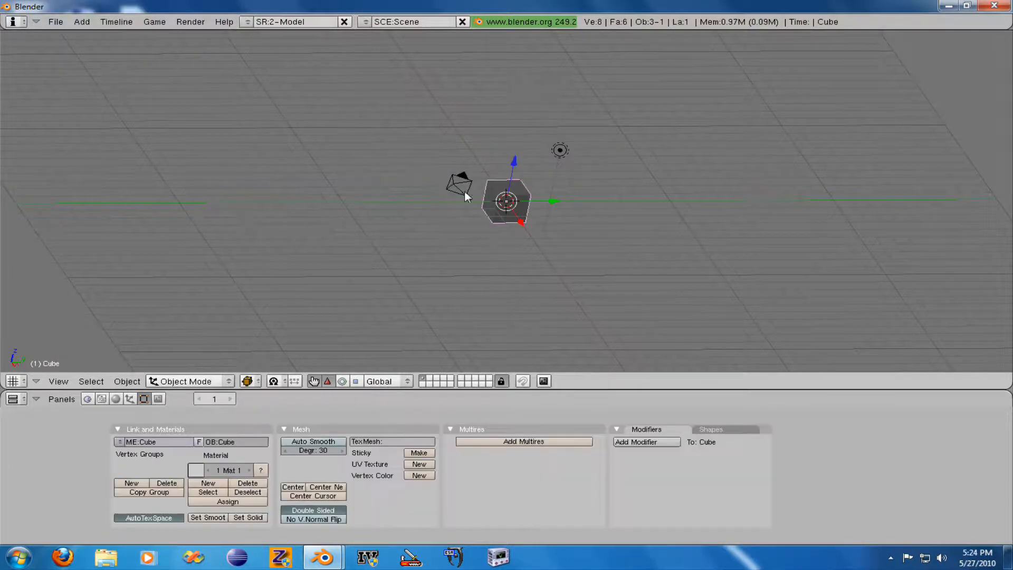
right_click(512, 181)
right_click(558, 152)
right_click(515, 195)
right_click(456, 191)
right_click(559, 154)
right_click(514, 200)
- Look at the cube through the camera, and return to an angled view of the whole scene
key("KP_0")
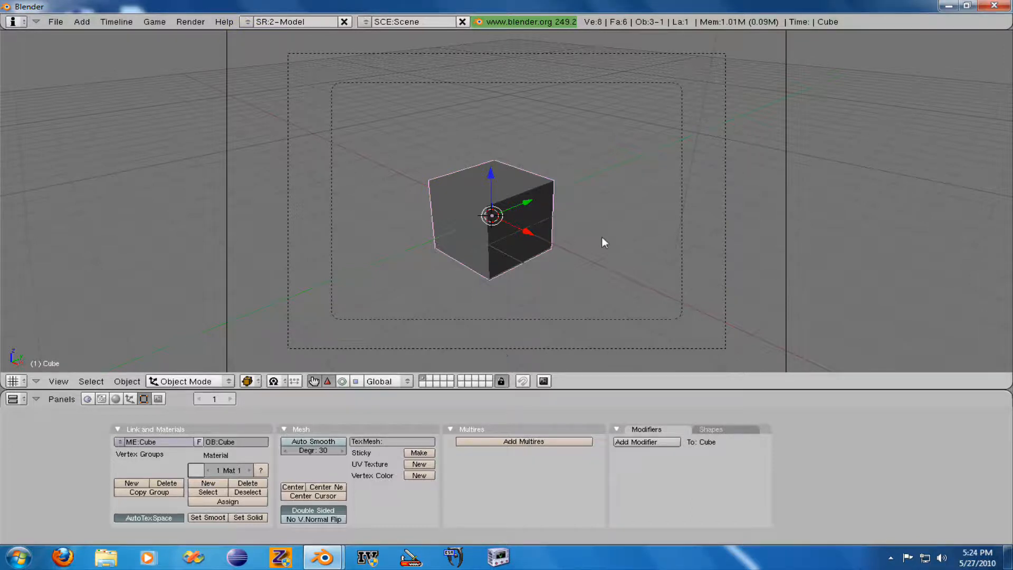
middle_click_drag(616, 232, 525, 272)
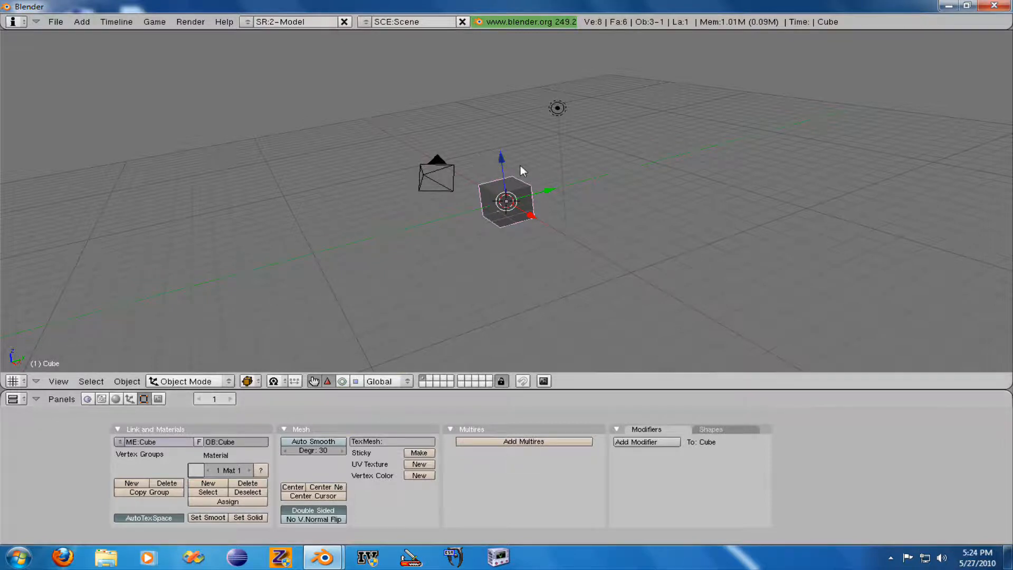
- Move the cube back and forth along the Y, Z and X axes with the translate manipulator, finishing close to the origin
left_click(327, 382)
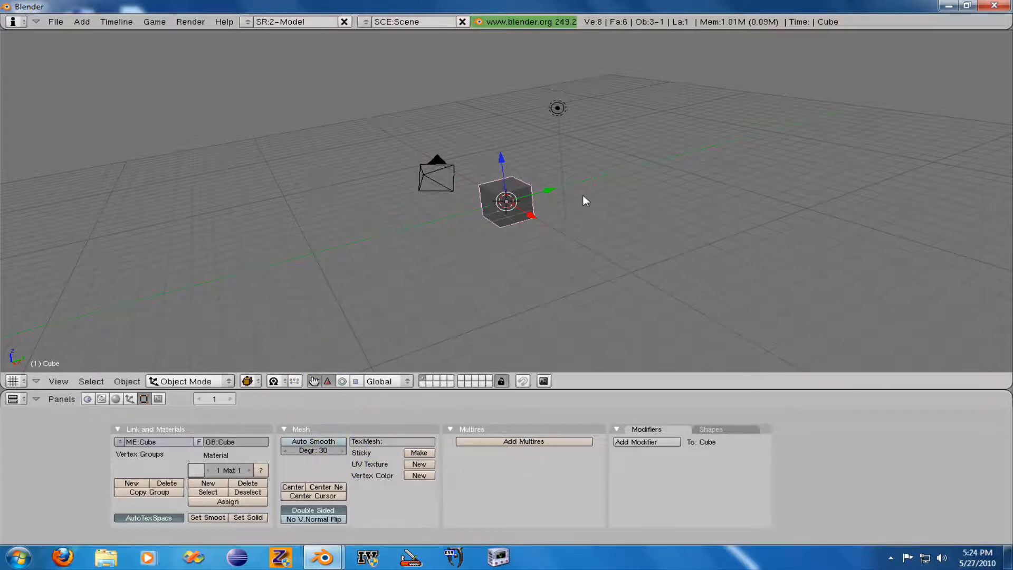
mouse_move(548, 190)
left_mouse_down()
mouse_move(608, 149)
mouse_move(654, 155)
mouse_move(543, 191)
left_mouse_up()
left_click(656, 161)
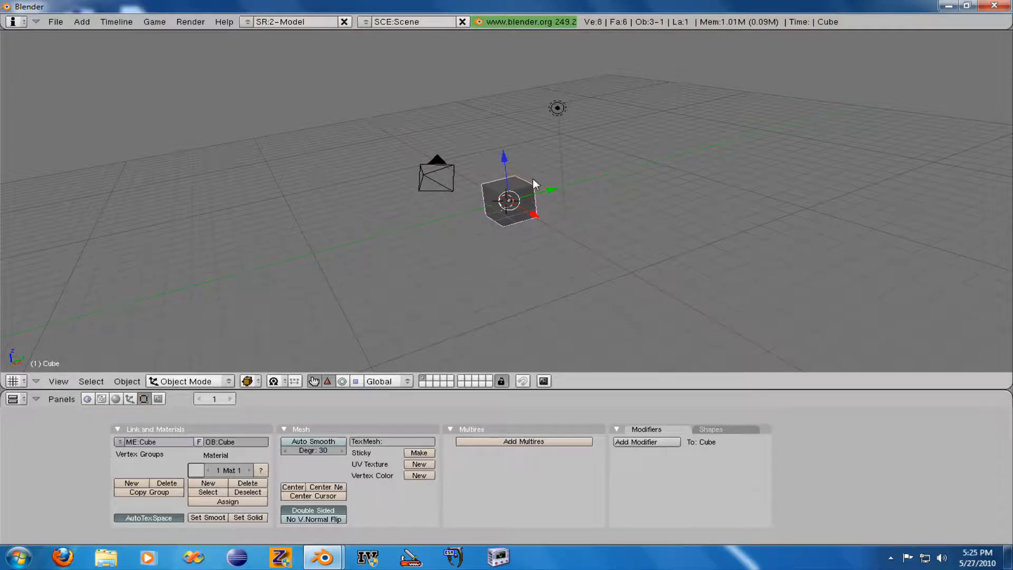
left_click_drag(551, 189, 617, 175)
left_click_drag(579, 139, 569, 86)
left_click_drag(605, 143, 515, 151)
left_click_drag(499, 116, 516, 160)
left_click_drag(541, 216, 535, 206)
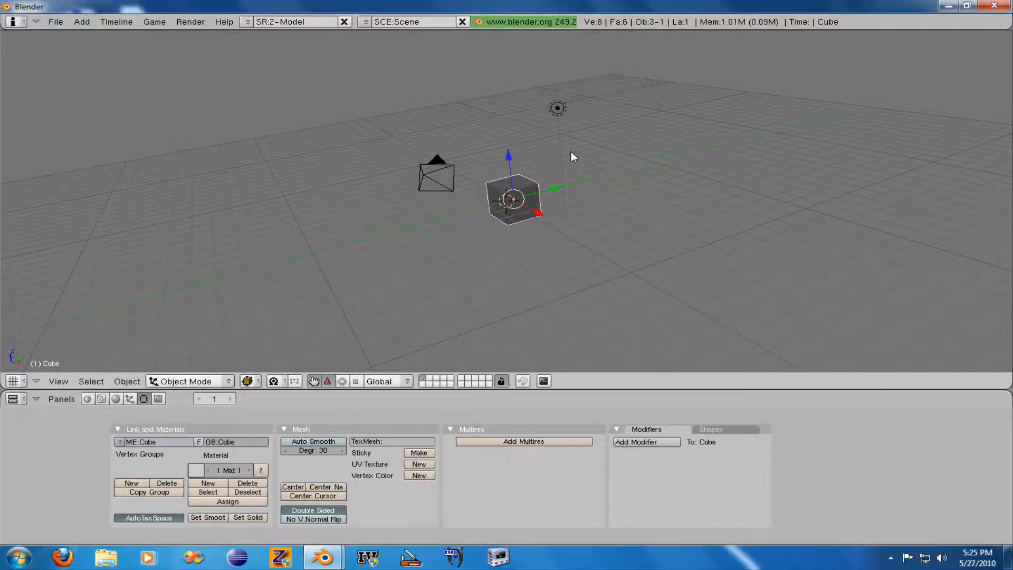
- Move the cube exactly 5 units along the global Y axis
key("g")
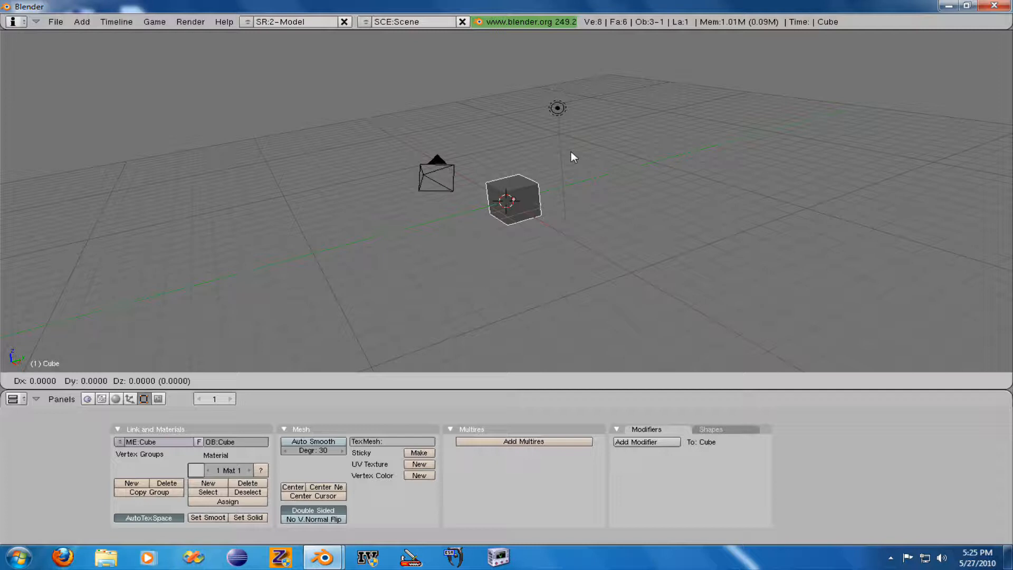
key("y")
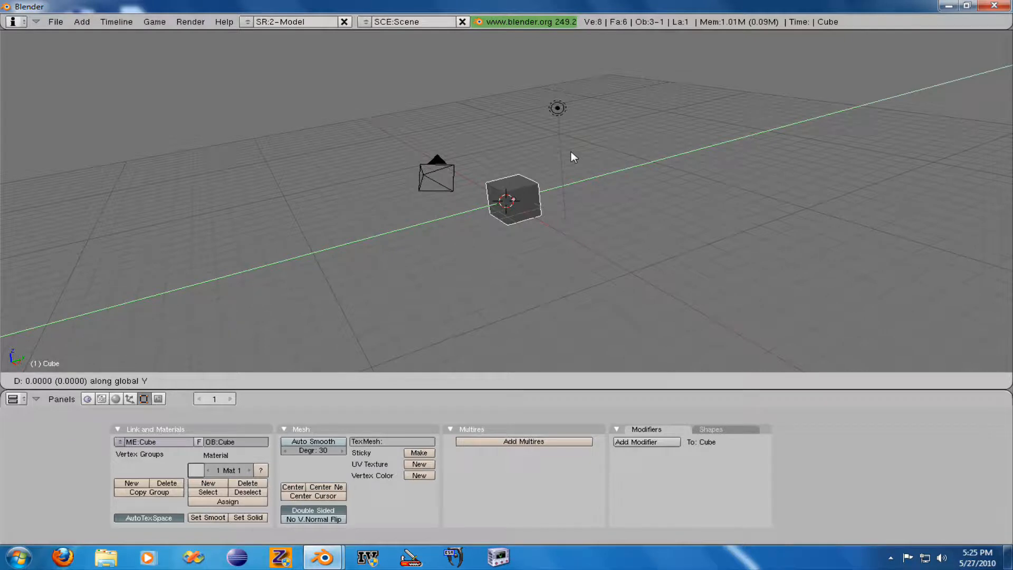
type("5")
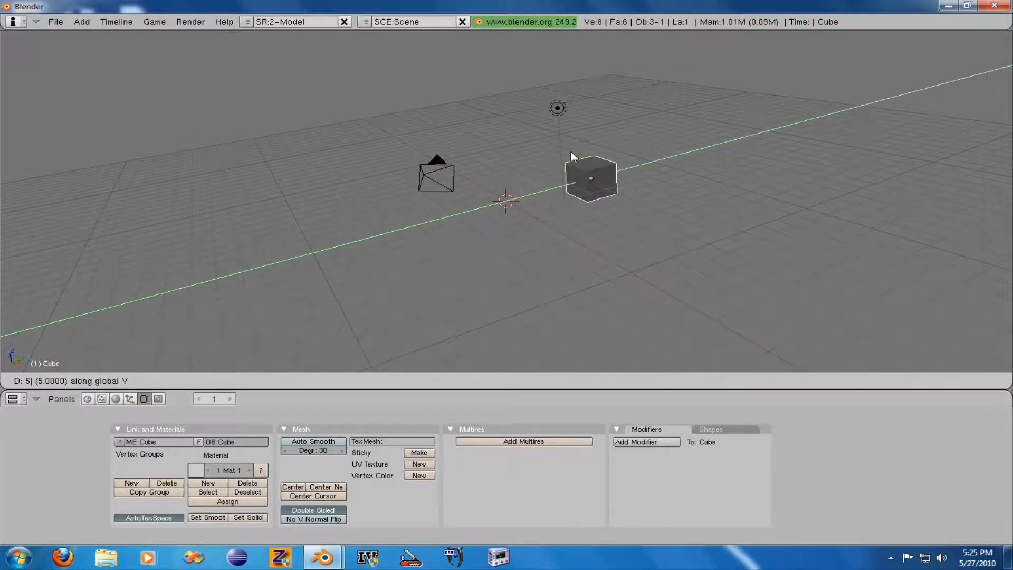
key("Return")
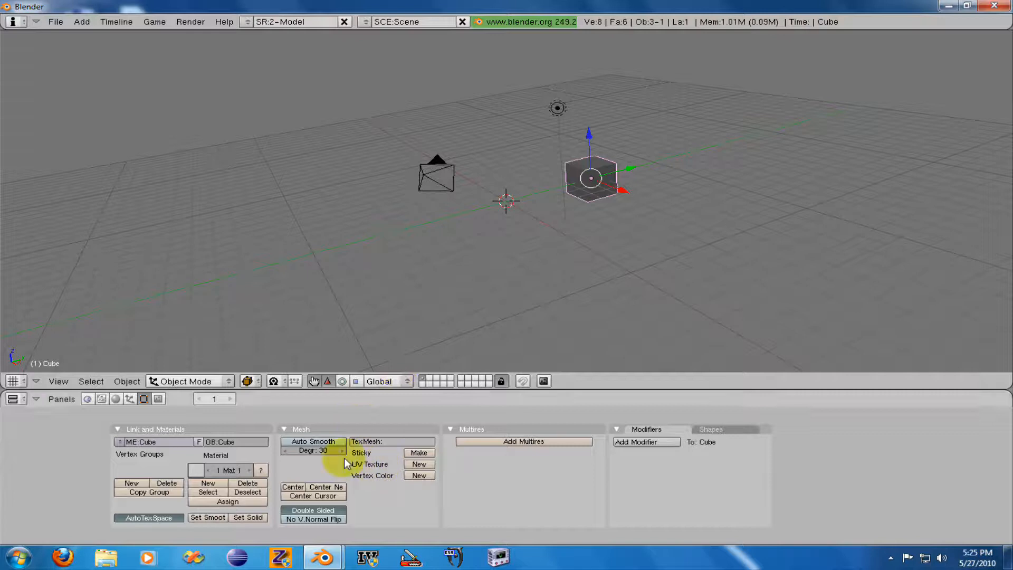
- Try rotating the cube with the rotate manipulator's axis rings, undo the rotations, and return to the translate manipulator
left_click(340, 381)
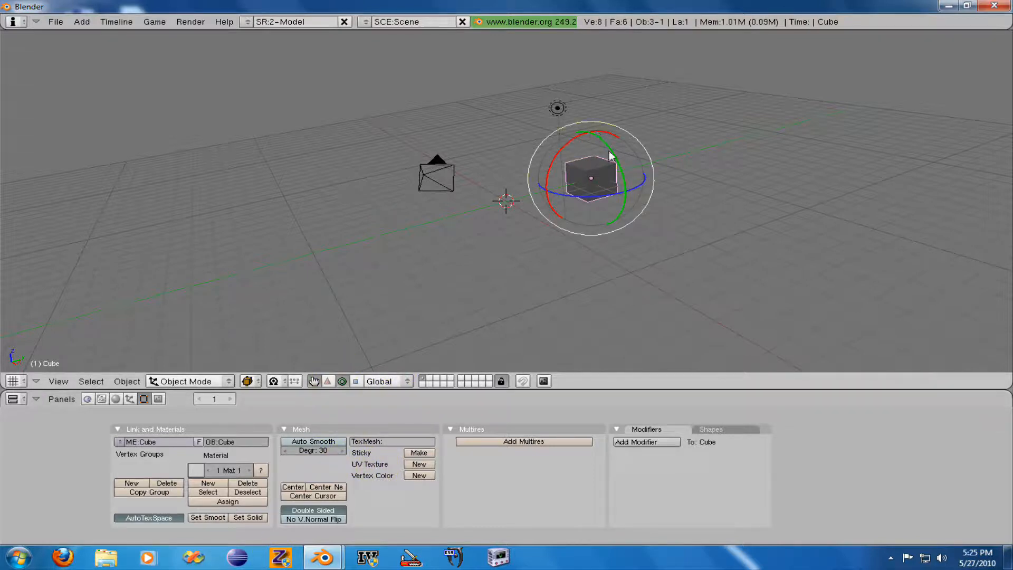
left_click_drag(612, 158, 536, 190)
left_click_drag(594, 129, 579, 132)
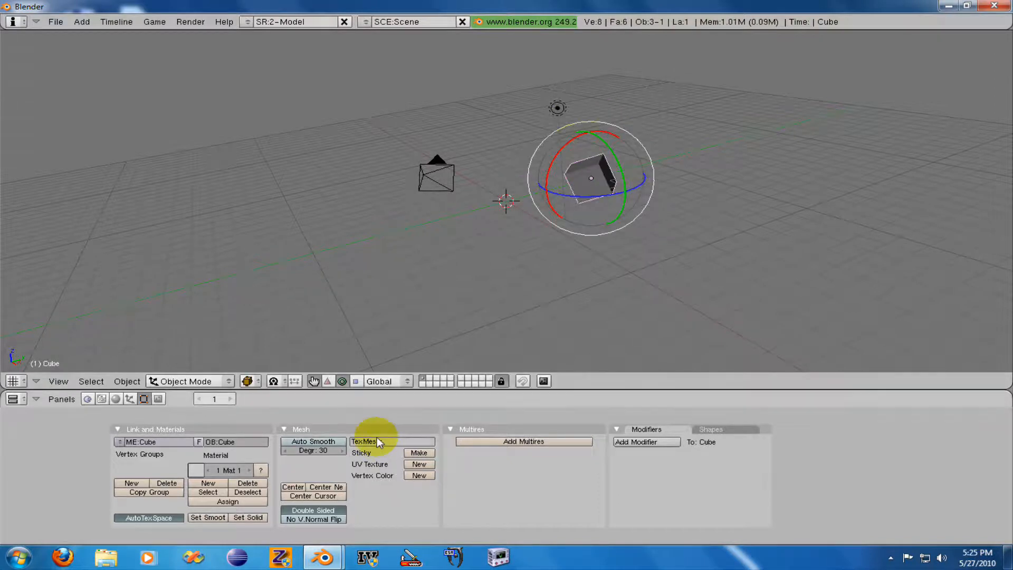
key("ctrl+z")
key("ctrl+z")
key("ctrl+z")
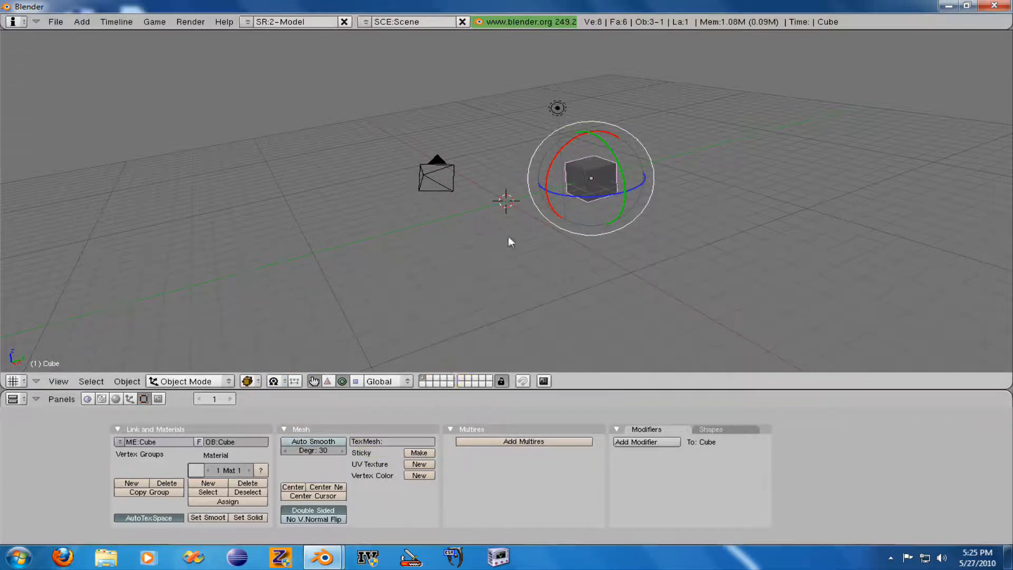
left_click(327, 381)
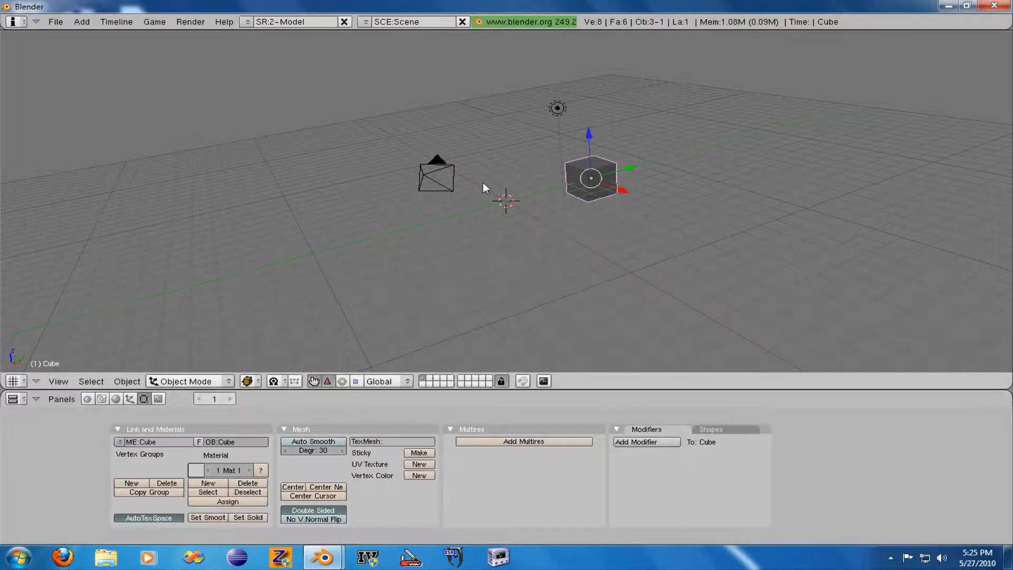
key("r")
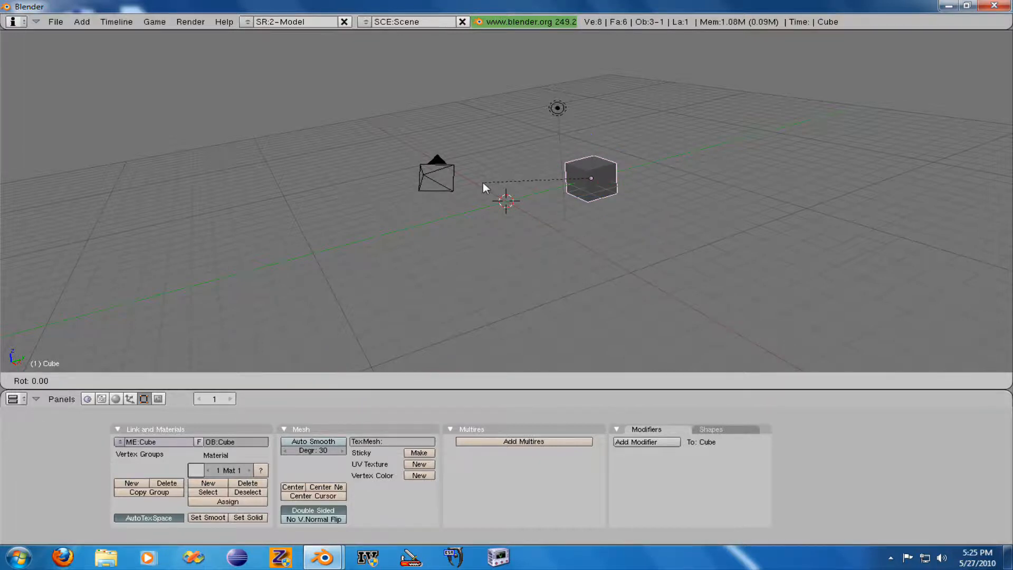
type("45")
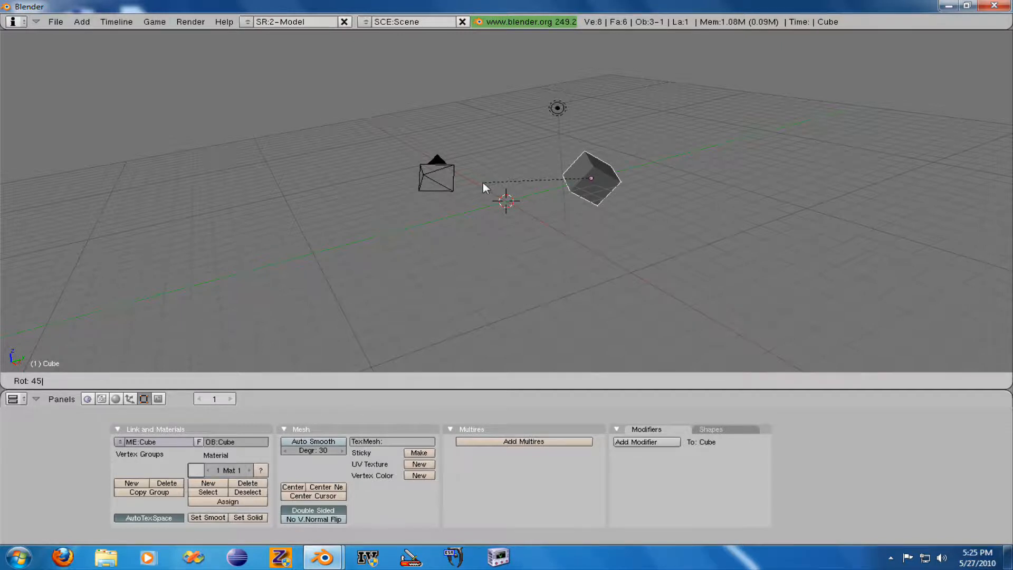
key("Escape")
- Rotate the cube 45 degrees about the global X axis, and clear its rotation again
key("r")
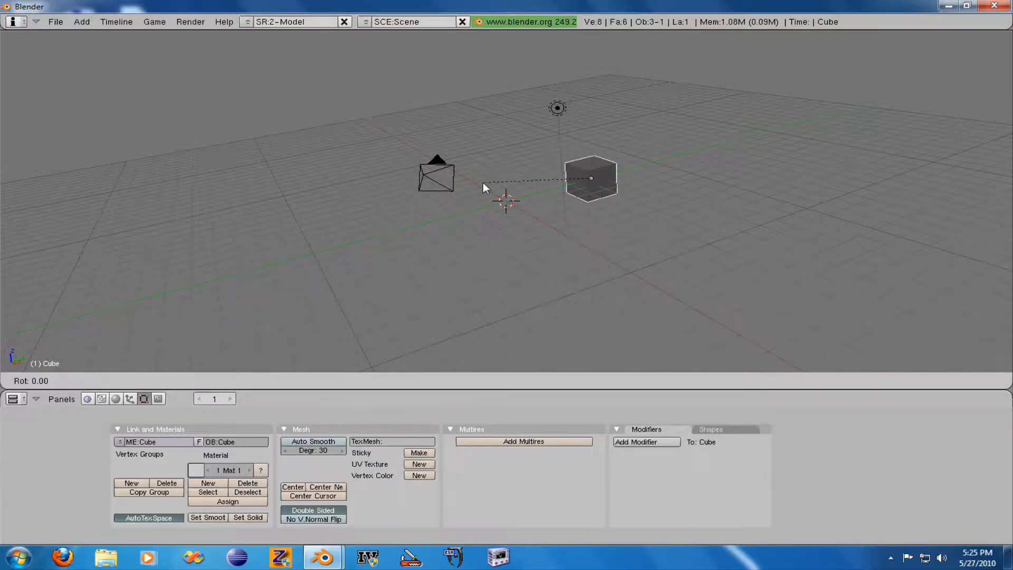
type("x")
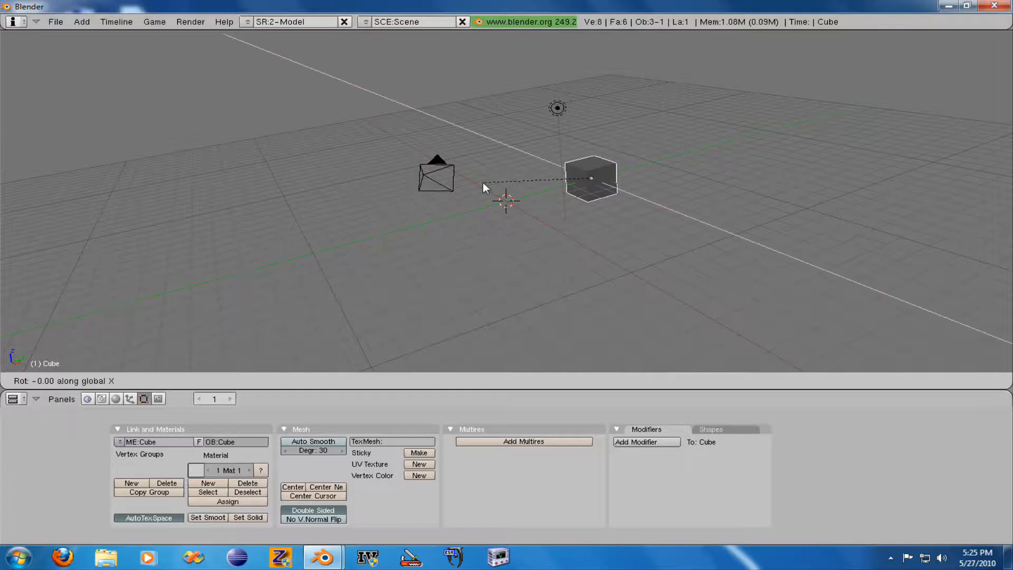
type("45")
key("Return")
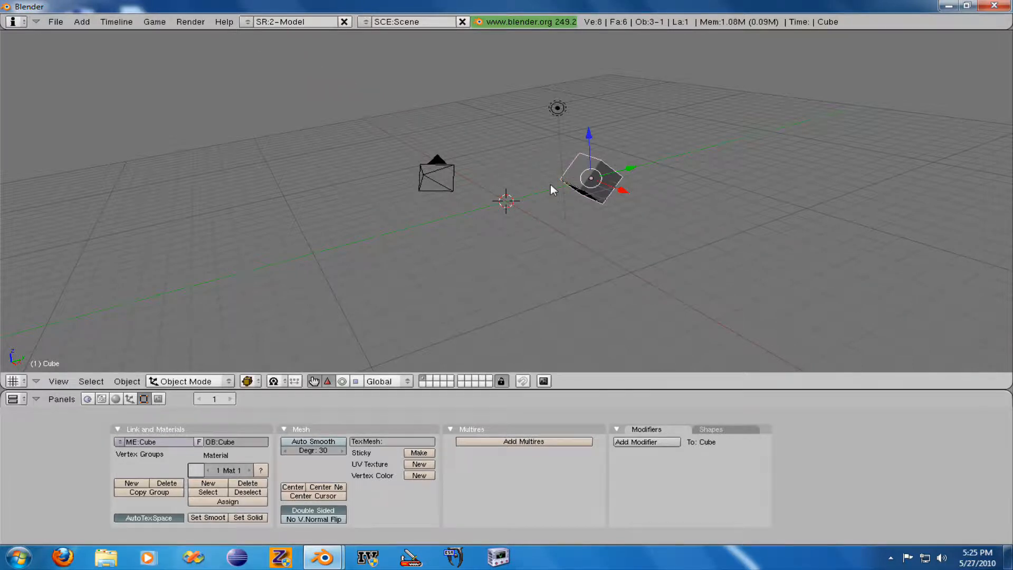
key("alt+r")
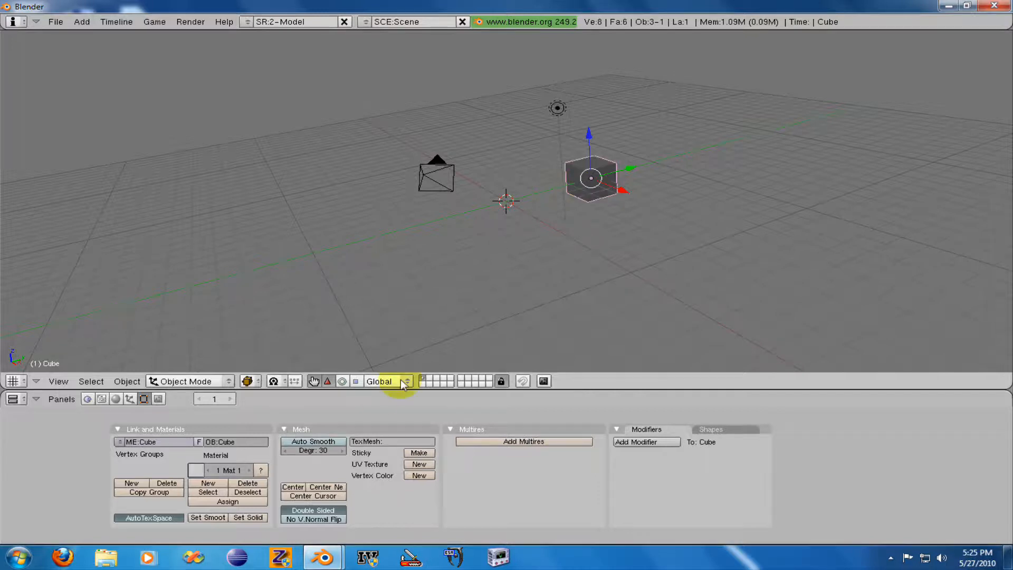
- Try stretching the cube along its individual axes with the scale manipulator, and undo the scaling
left_click(356, 385)
left_click(355, 383)
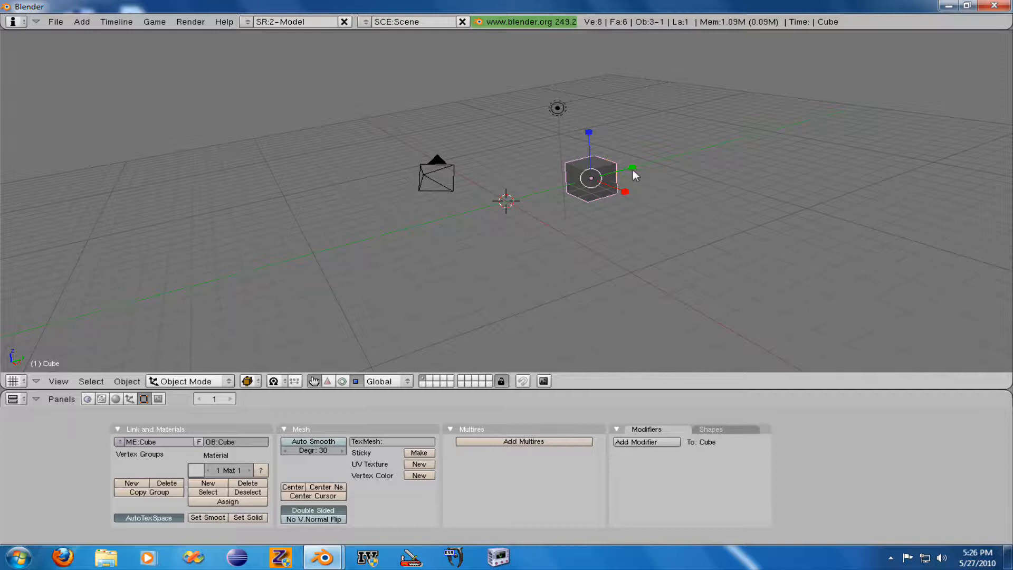
left_click_drag(632, 168, 717, 115)
mouse_move(632, 194)
left_mouse_down()
mouse_move(689, 217)
mouse_move(628, 191)
left_mouse_up()
left_click_drag(589, 132, 592, 87)
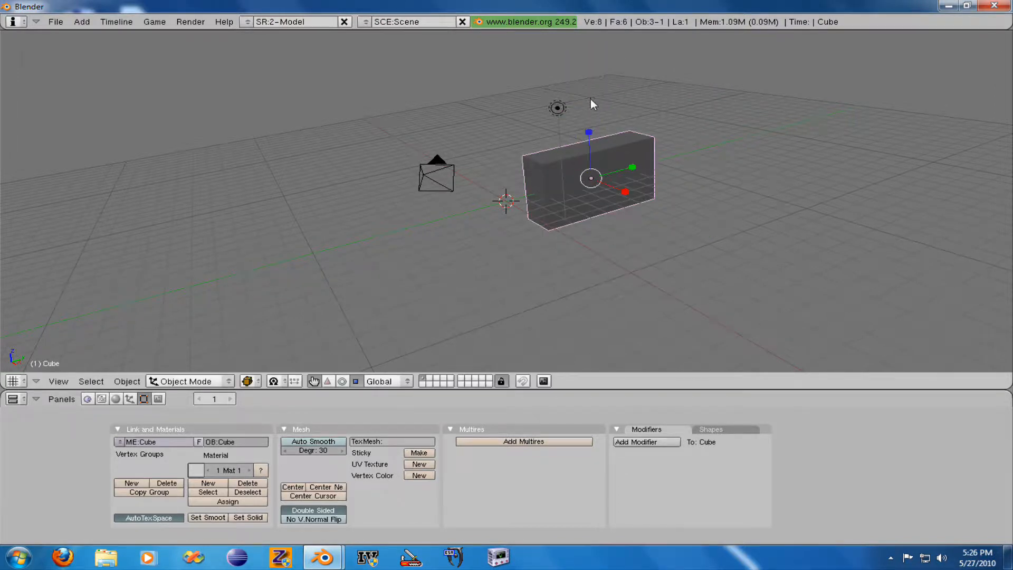
key("ctrl+z")
key("ctrl+z")
- Try scaling the cube by 3 along global X and then global Y, cancel the scaling, and return to the translate manipulator
key("s")
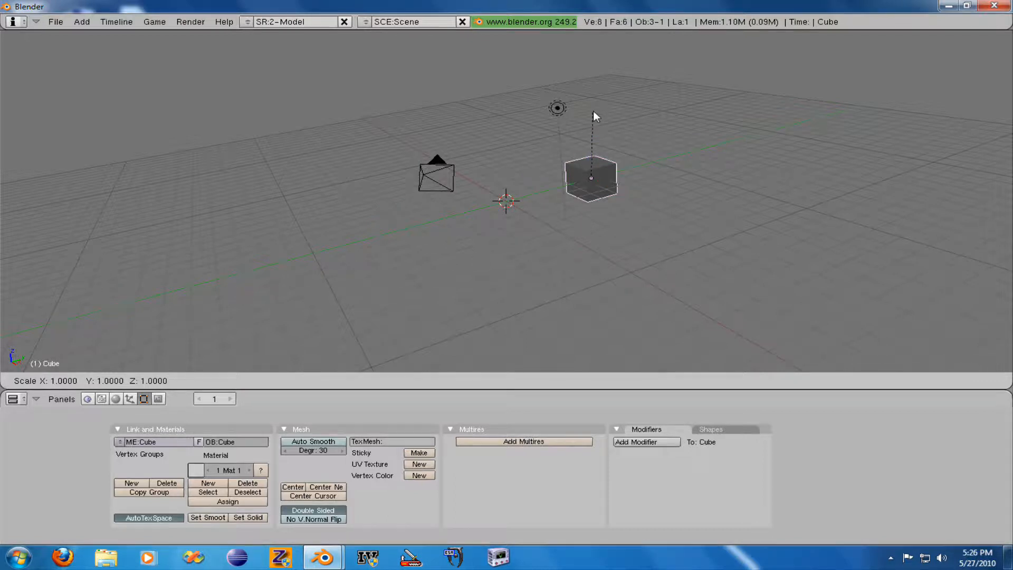
type("5")
key("BackSpace")
key("x")
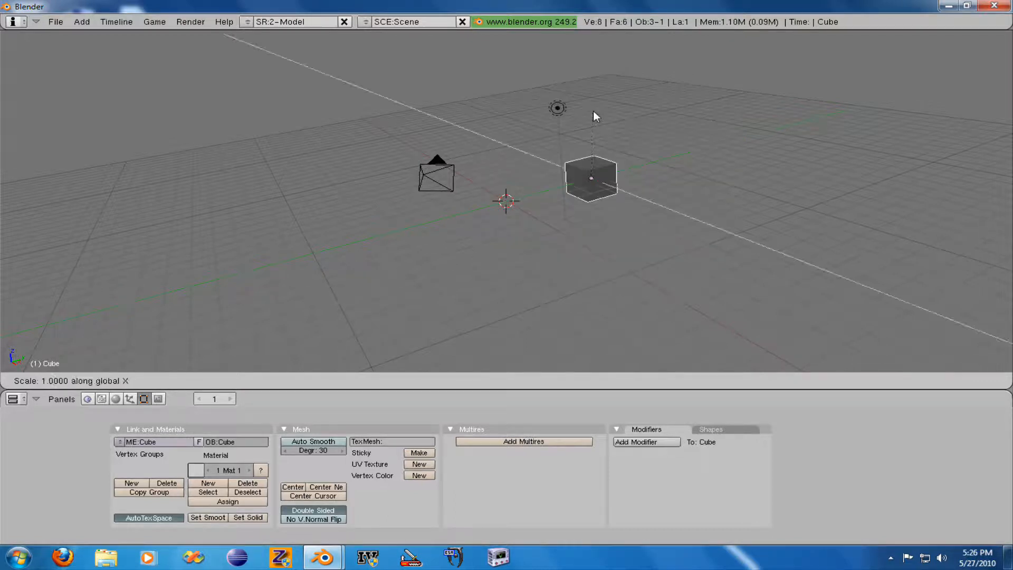
type("3")
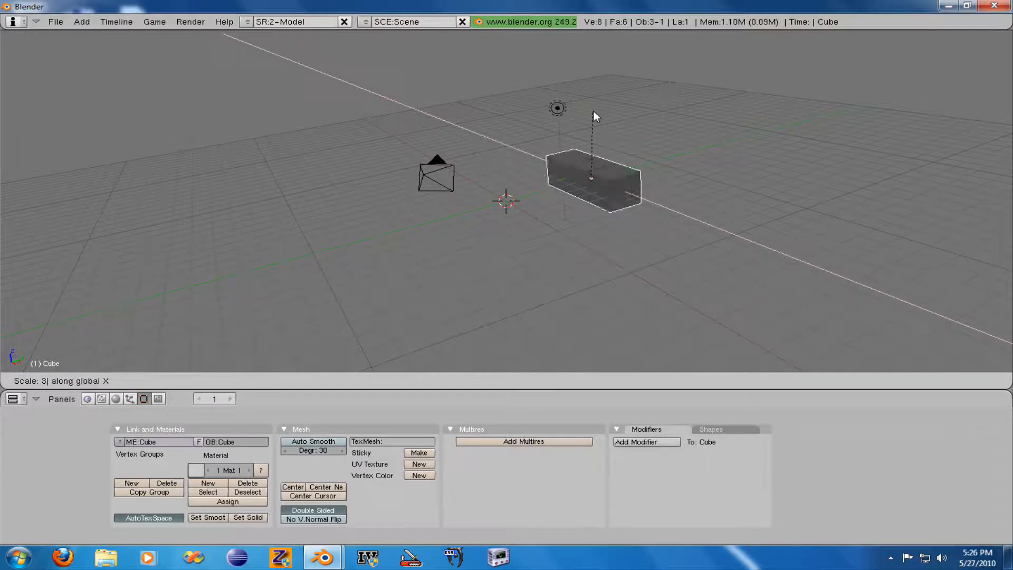
key("BackSpace")
type("y")
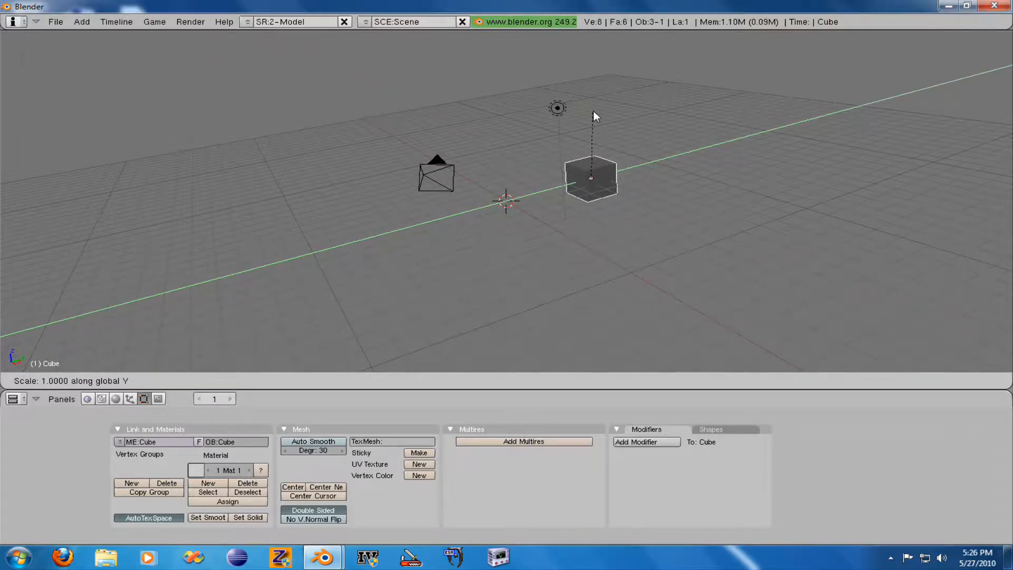
type("3")
key("Escape")
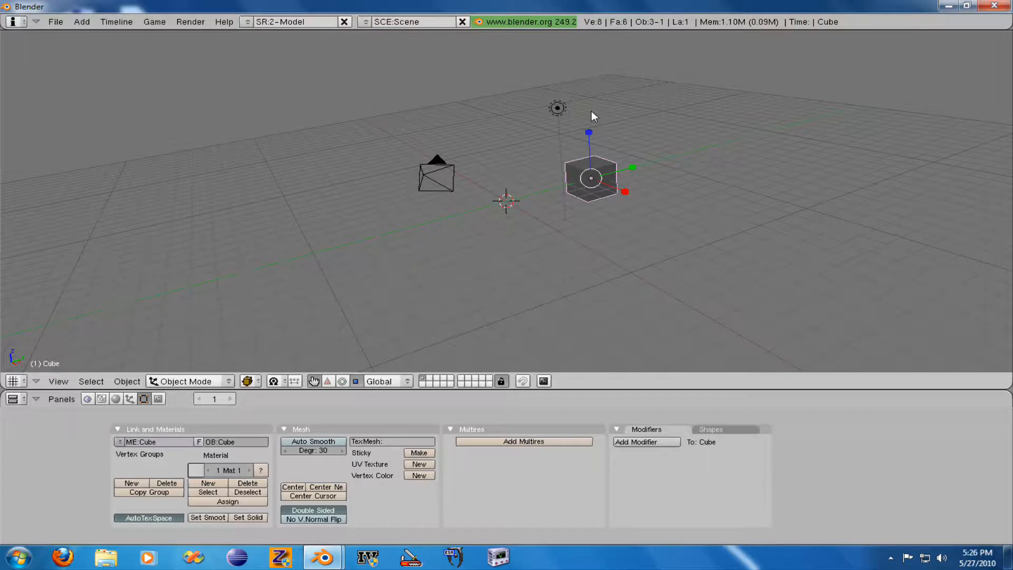
left_click(327, 381)
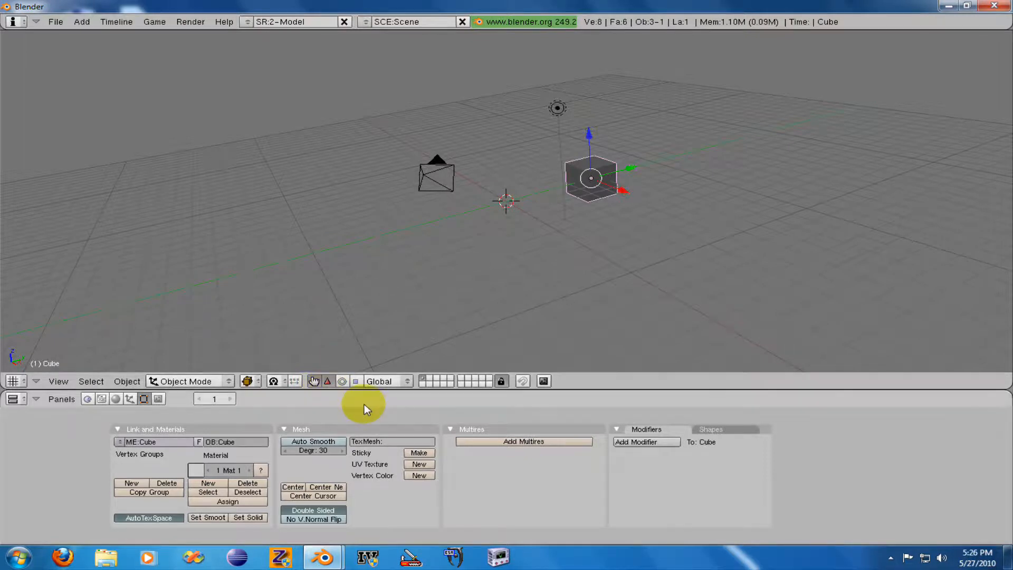
left_click(57, 381)
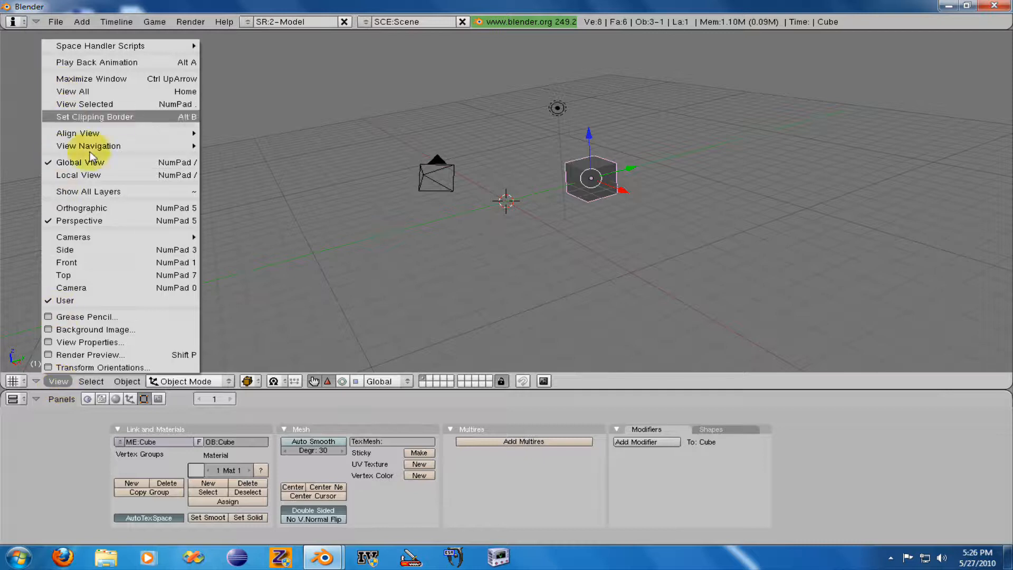
left_click(88, 384)
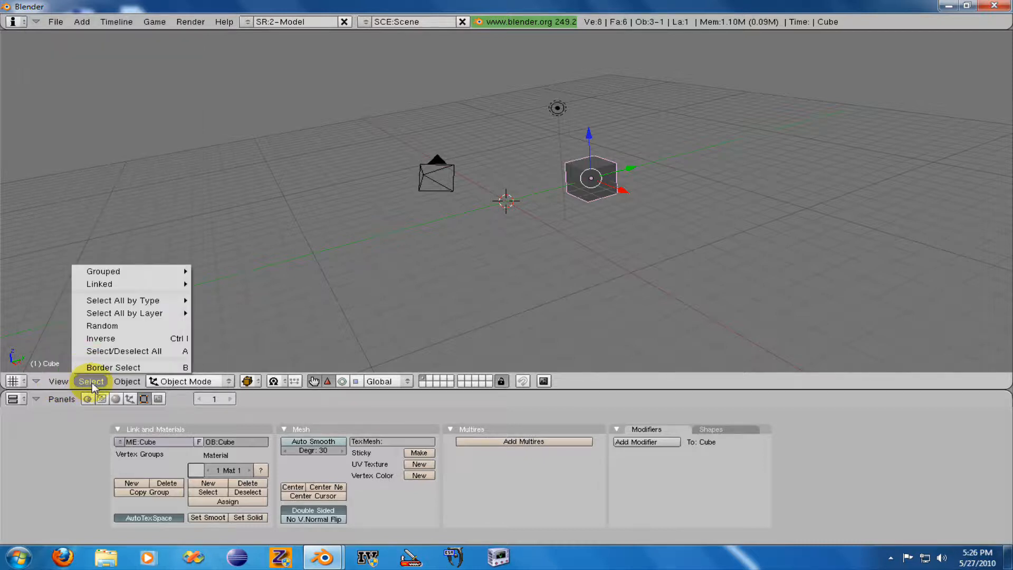
left_click(123, 383)
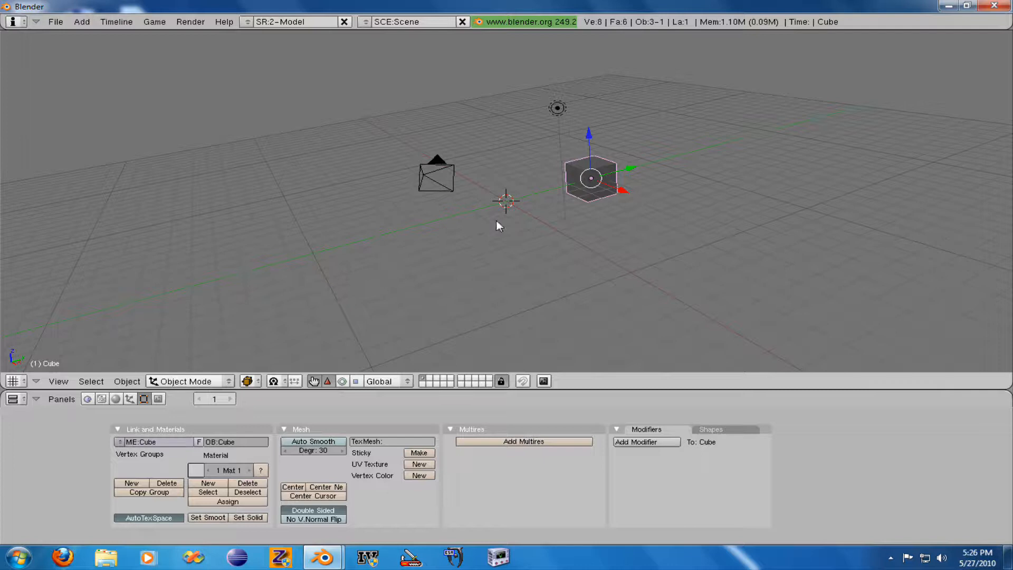
- Practise selecting and deselecting all objects in the scene, finishing with only the cube selected
key("a")
key("a")
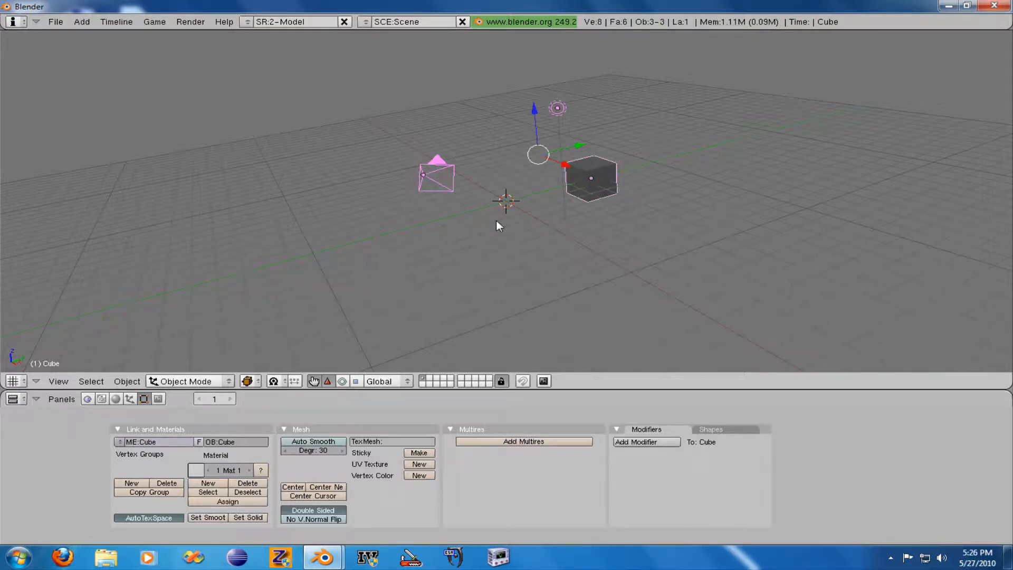
key("a")
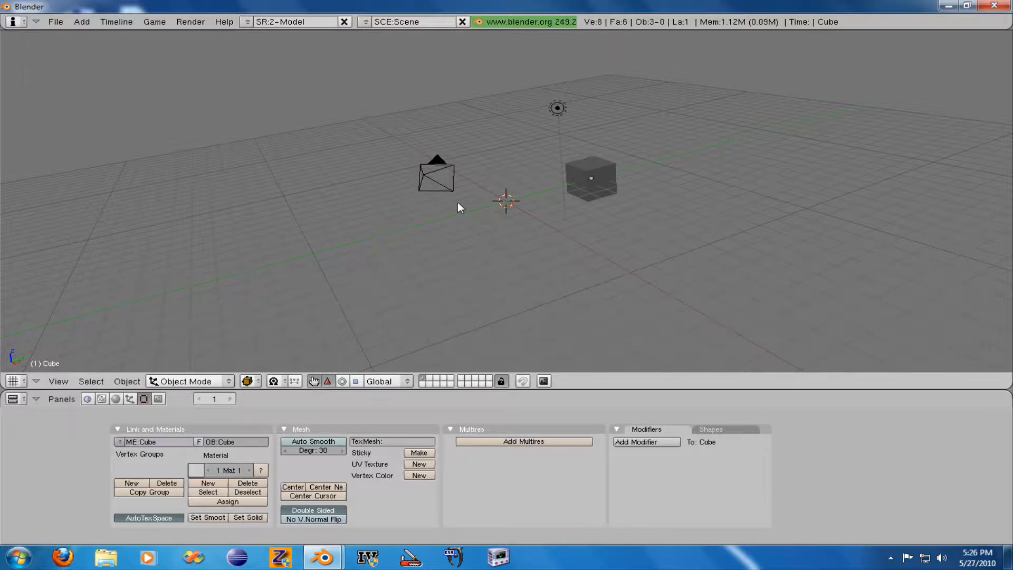
right_click(601, 177)
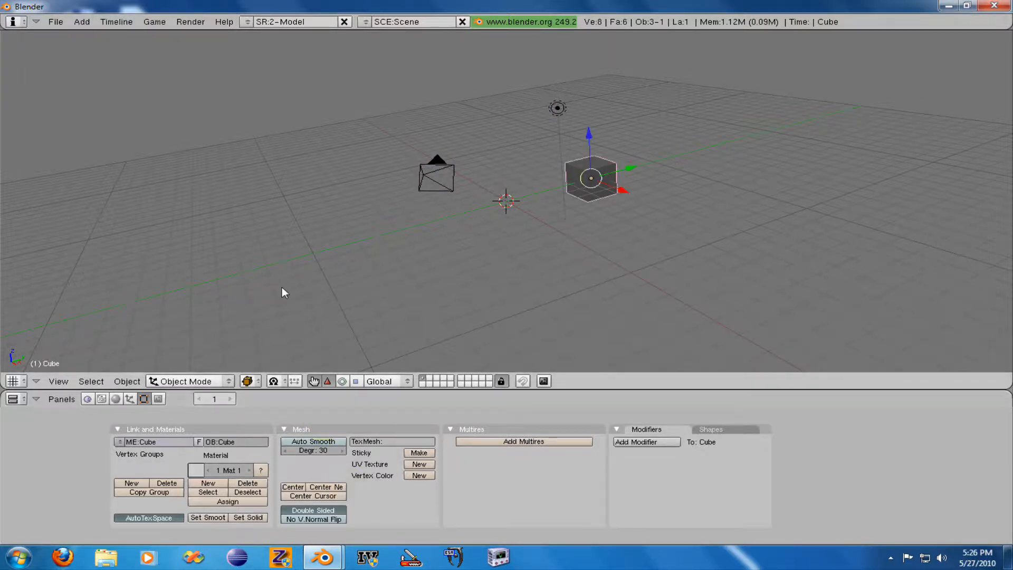
- Erase the selected cube from the scene, and undo the deletion
key("x")
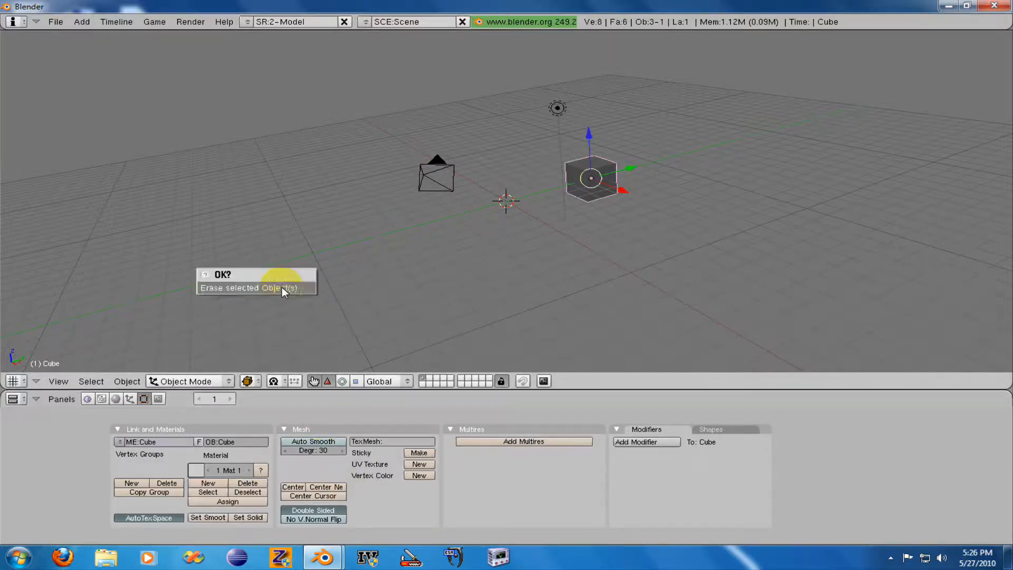
left_click(282, 286)
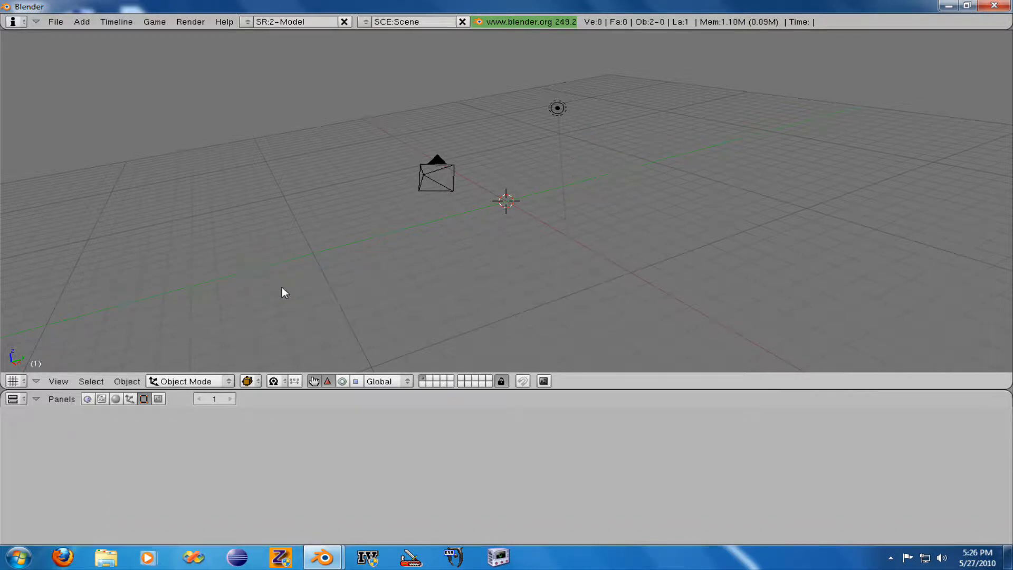
key("ctrl+z")
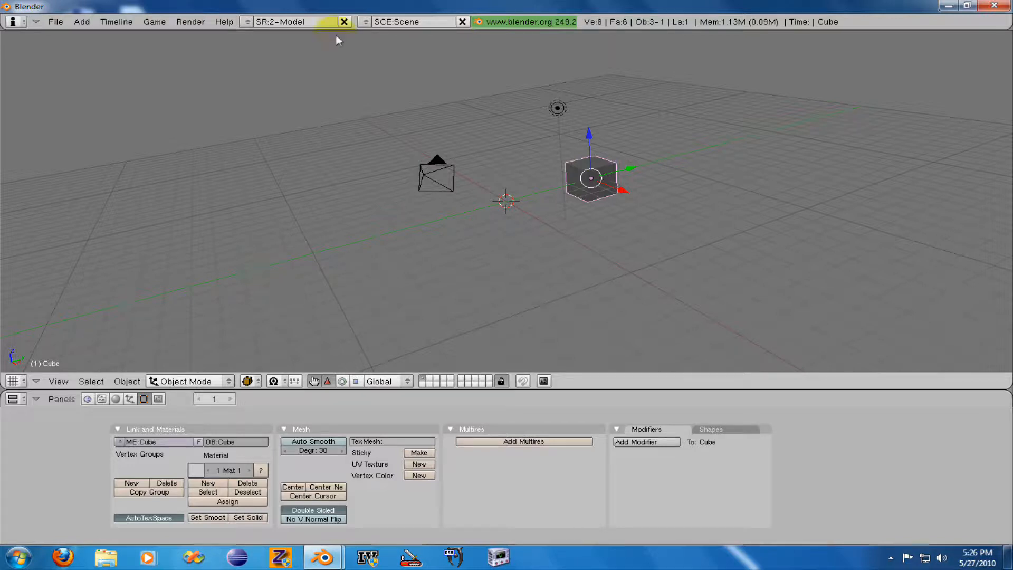
- Enter Edit Mode on the cube, deselect all its vertices, and select only the near upper corner vertex
left_click(171, 380)
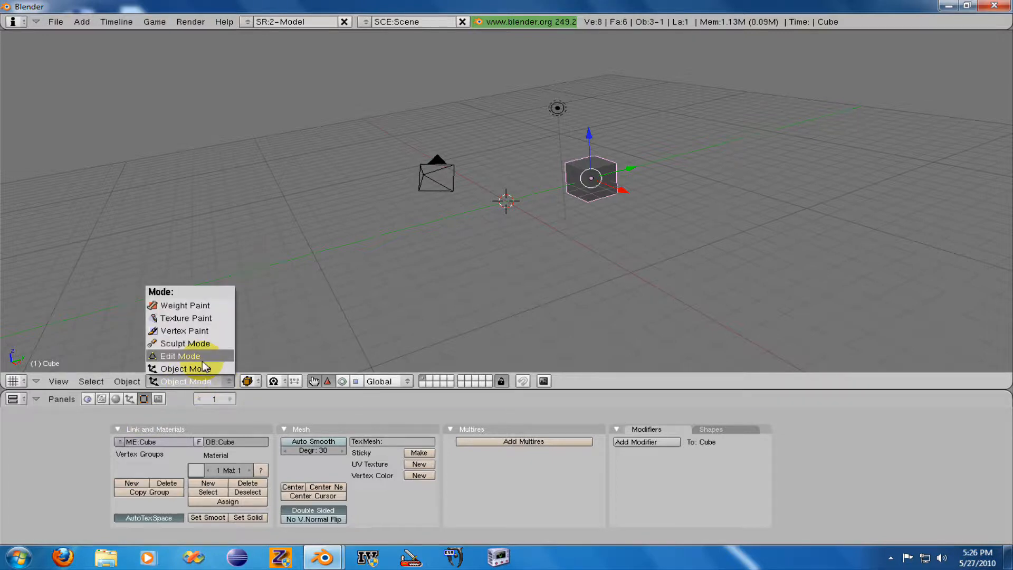
left_click(203, 358)
left_click_drag(627, 169, 544, 204)
scroll(485, 189, "up", 8)
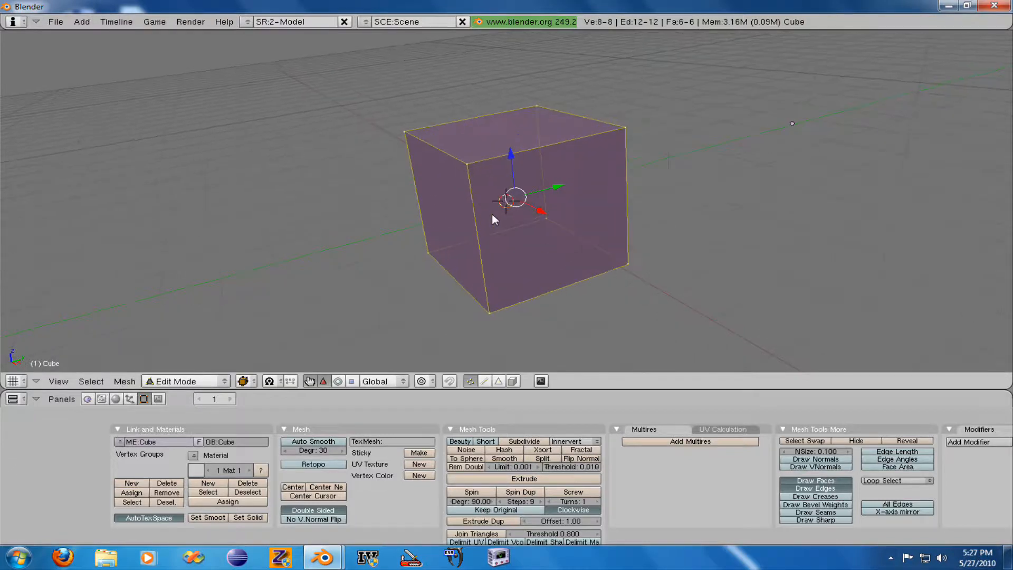
key("a")
right_click(481, 213)
middle_click_drag(481, 213, 488, 217)
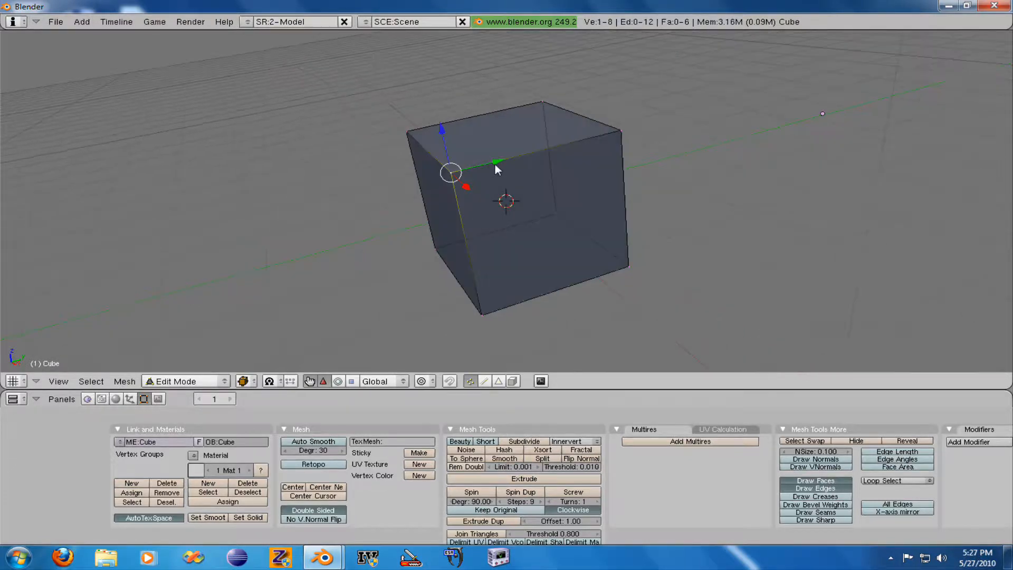
- Add the neighbouring upper corner vertex to the selection and move the pair outward and then inward, leaving the cube tapered towards its top
right_click(409, 130, "shift")
left_click_drag(472, 143, 117, 343)
mouse_move(309, 240)
middle_mouse_down()
mouse_move(418, 194)
mouse_move(498, 241)
mouse_move(619, 213)
mouse_move(349, 206)
mouse_move(315, 226)
middle_mouse_up()
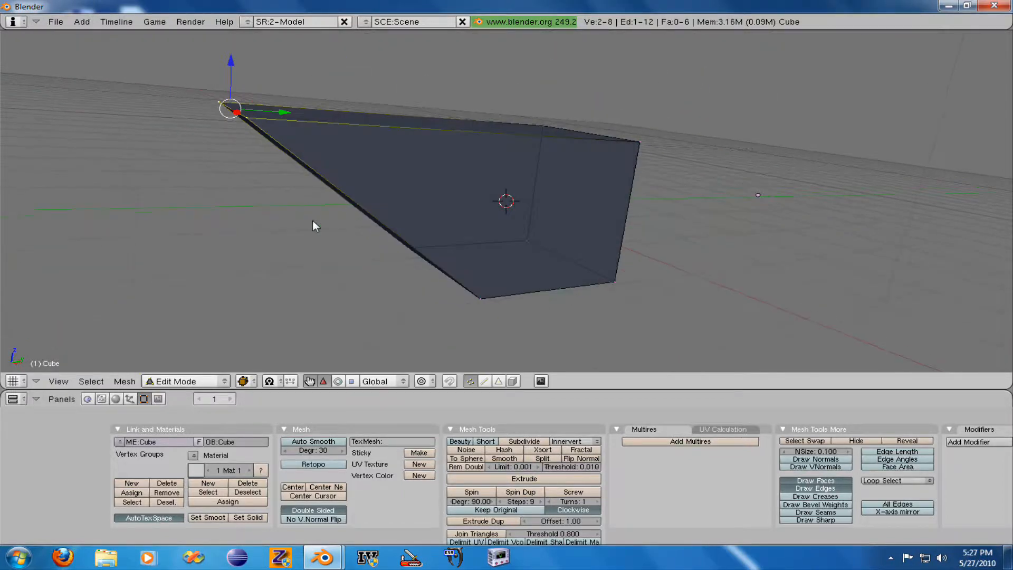
middle_click_drag(276, 159, 291, 206)
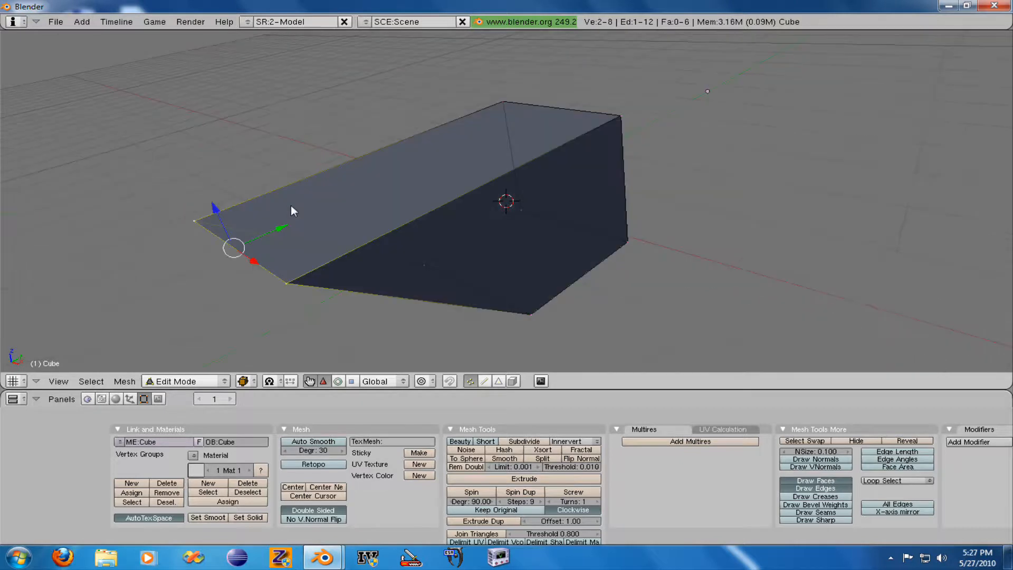
left_click_drag(291, 207, 595, 108)
middle_click_drag(578, 226, 441, 247)
scroll(474, 241, "up", 4)
scroll(441, 248, "down", 3)
scroll(447, 251, "up", 2)
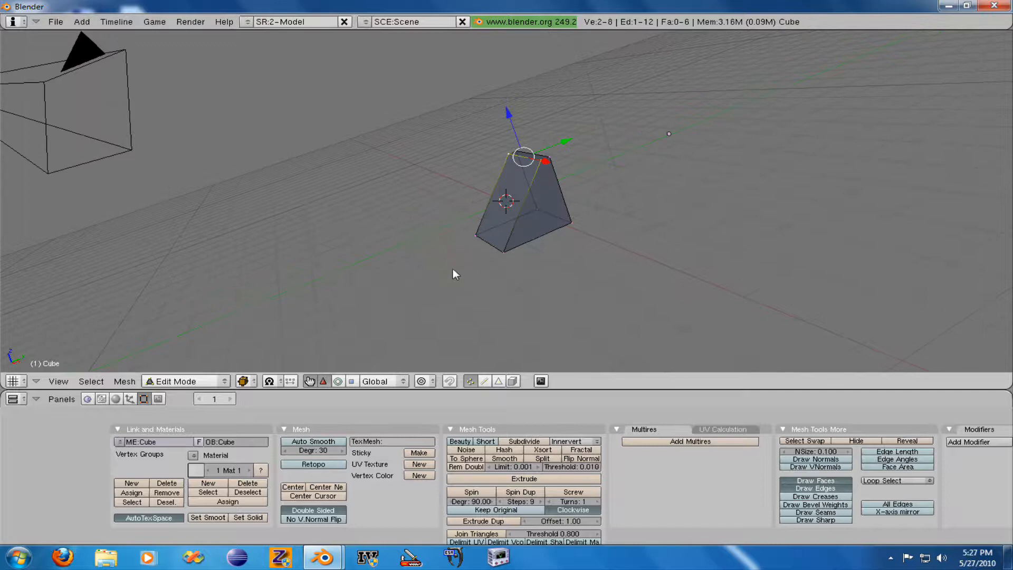
- Try scaling the selected vertices, cancel the scaling, and toggle between Edit Mode and Object Mode, finishing in Object Mode
key("s")
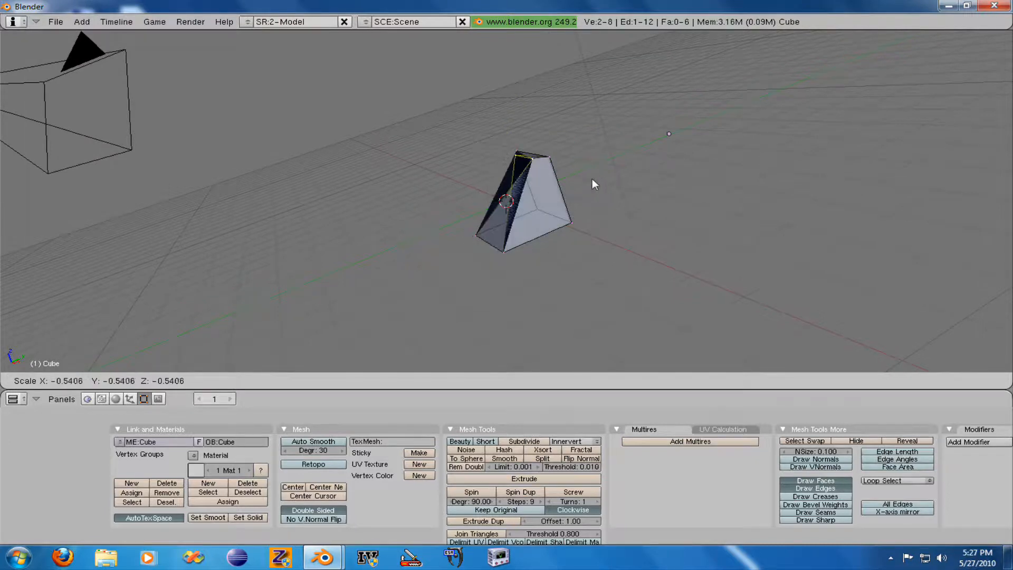
key("Escape")
key("Tab")
key("Tab")
key("Tab")
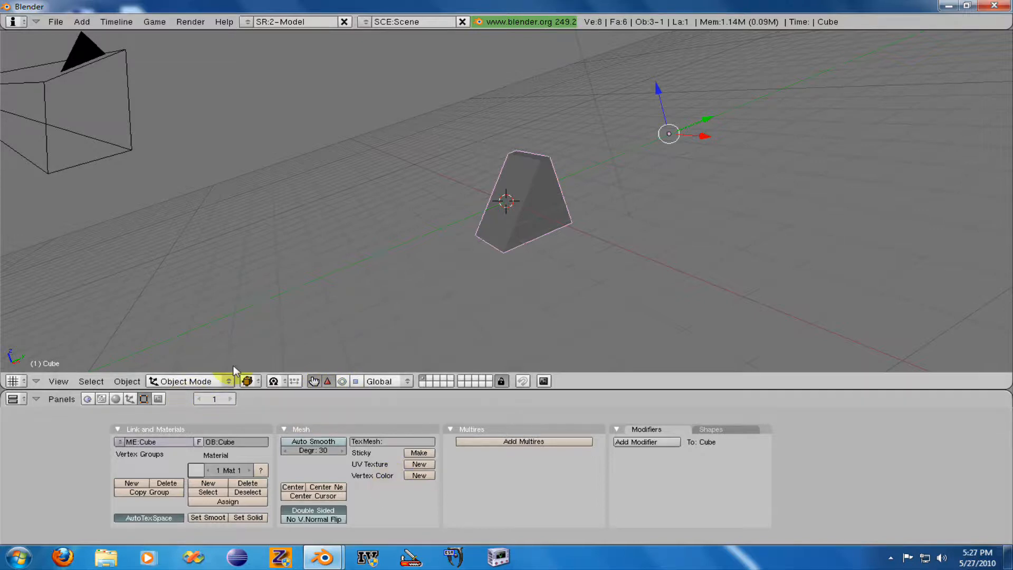
- View the scene in the Wireframe draw type and return it to Solid
left_click(247, 381)
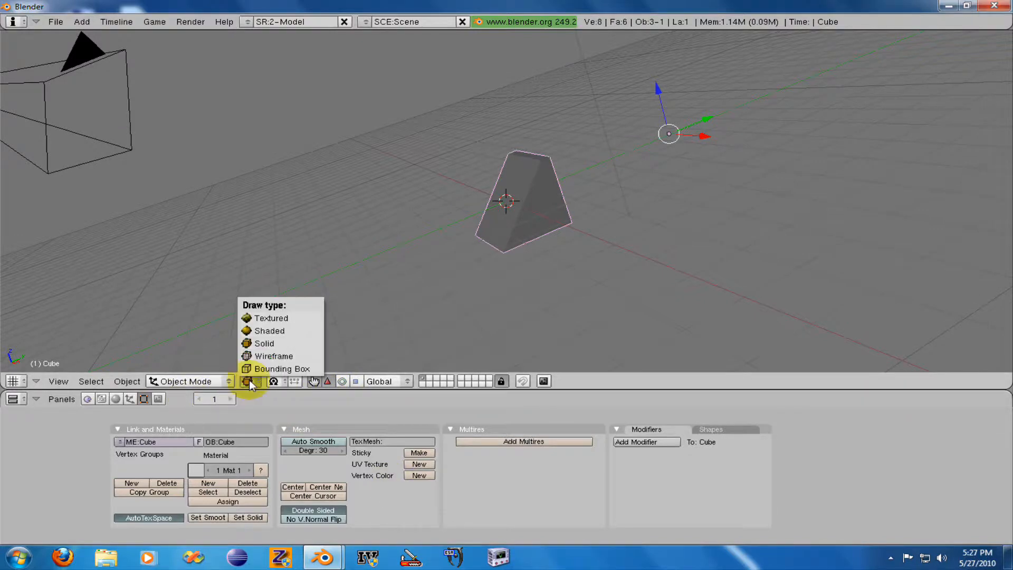
left_click(274, 355)
scroll(441, 276, "down", 2)
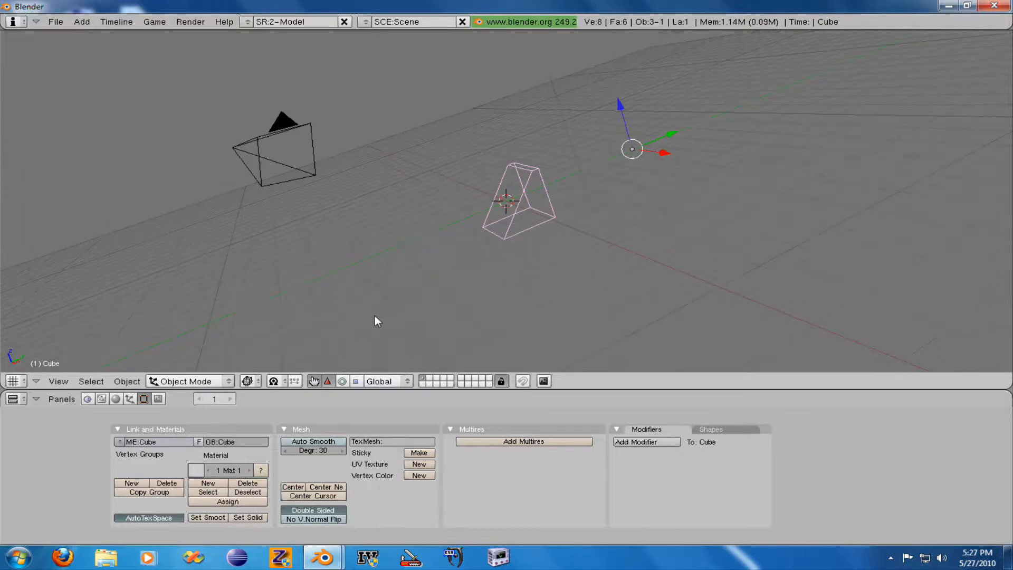
left_click(262, 384)
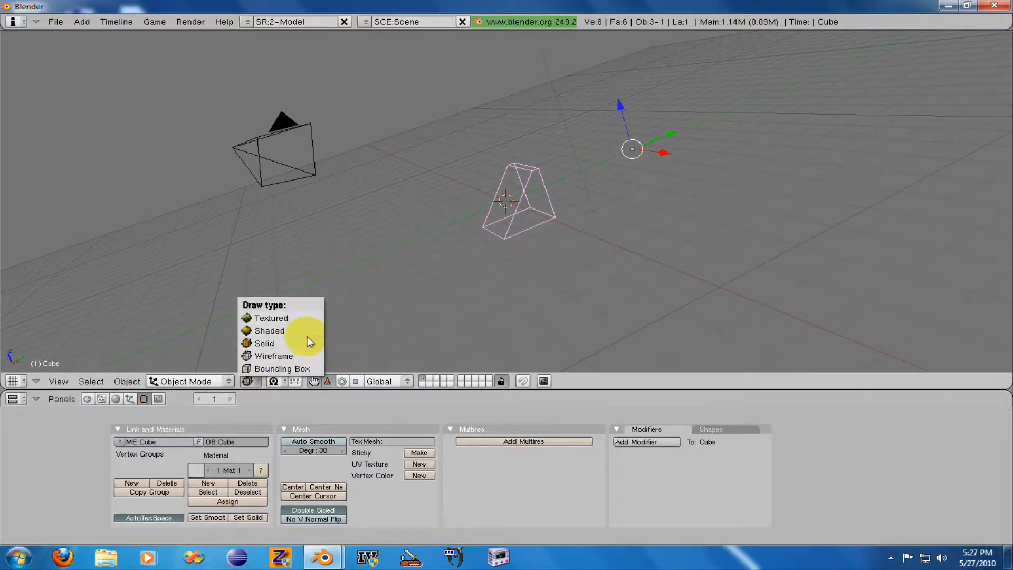
left_click(299, 344)
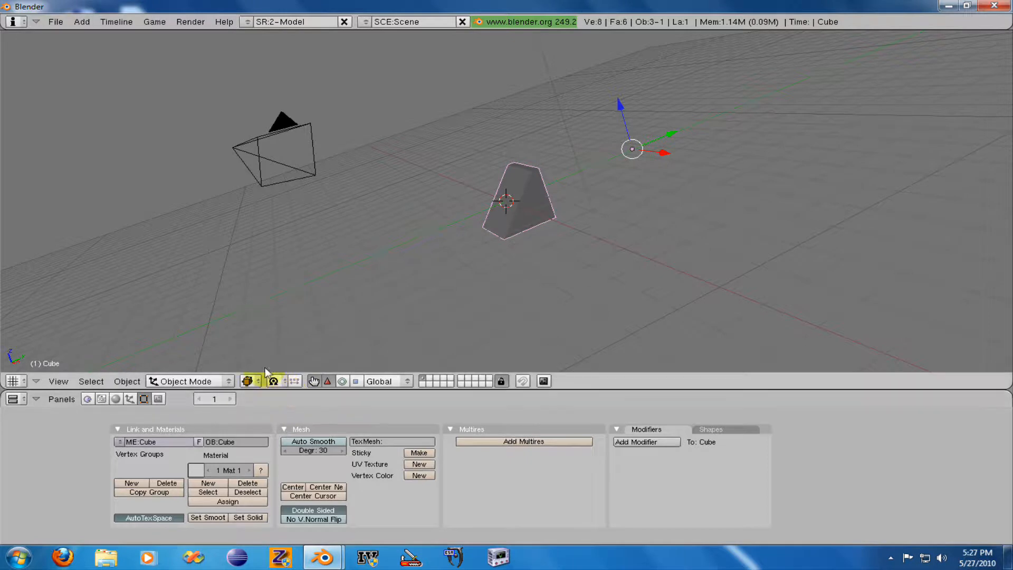
- Compare the Shaded and Textured draw types on the tapered cube, and return to Solid
left_click(258, 382)
left_click(272, 329)
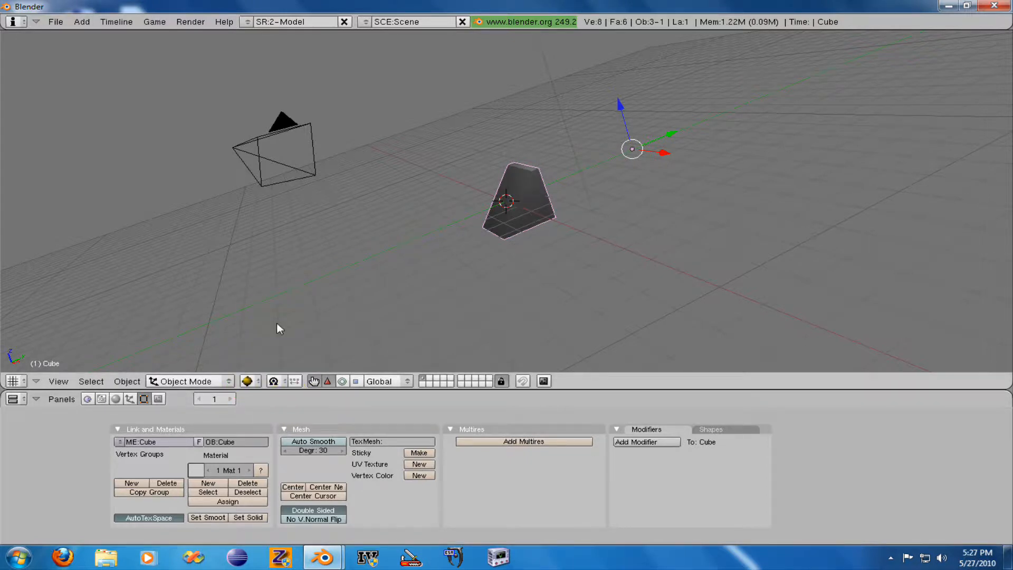
left_click(248, 381)
left_click(274, 318)
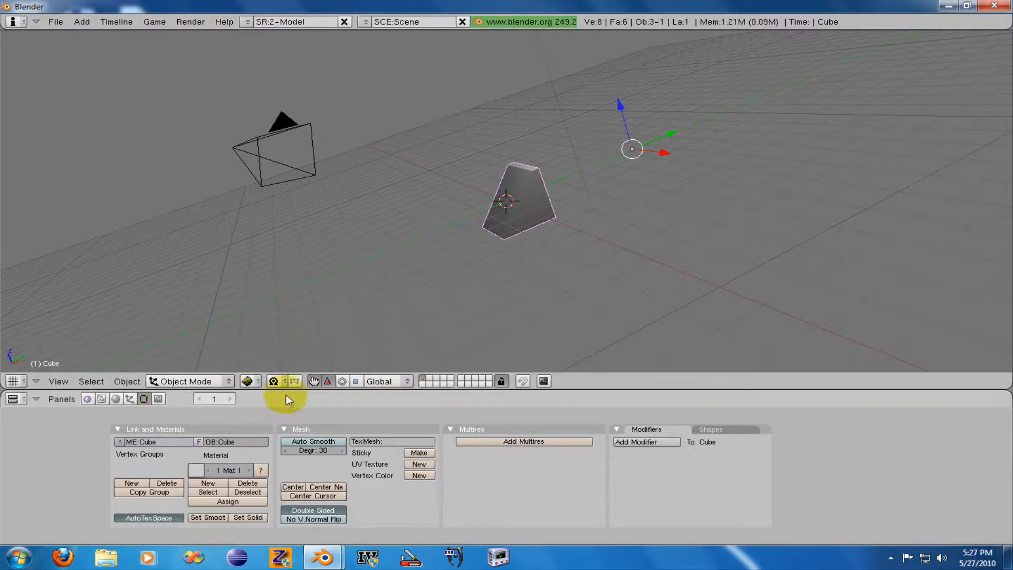
left_click(247, 381)
left_click(267, 345)
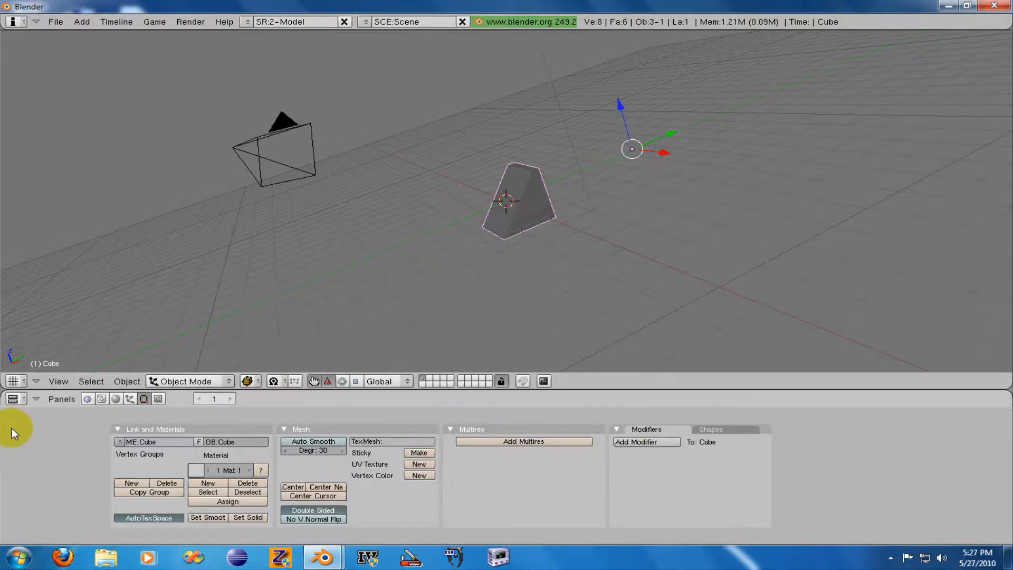
- Fit the button panels into their window area, and look at the toolbox's options for adding a mesh without adding one
key("Home")
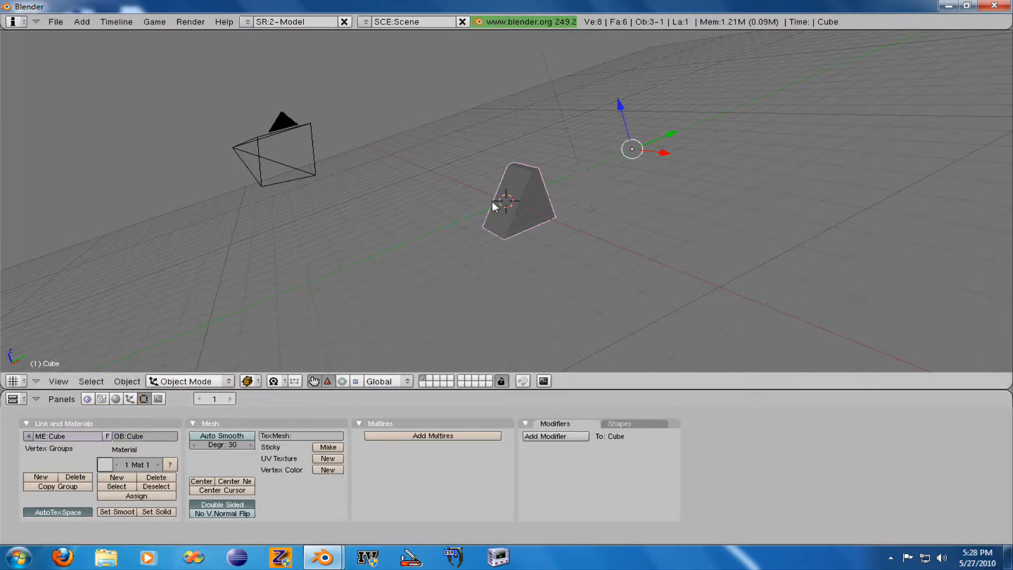
key("space")
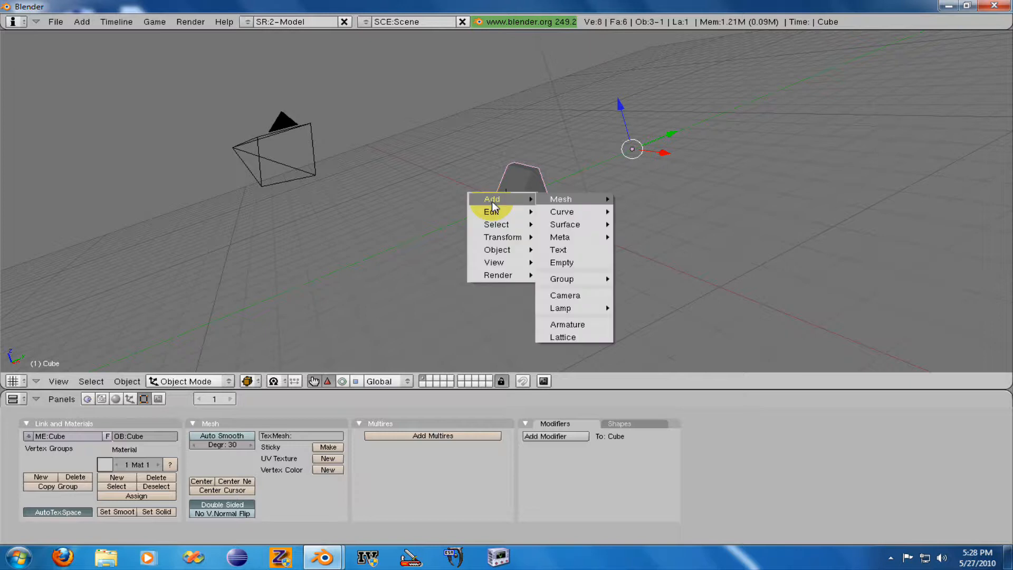
mouse_move(574, 199)
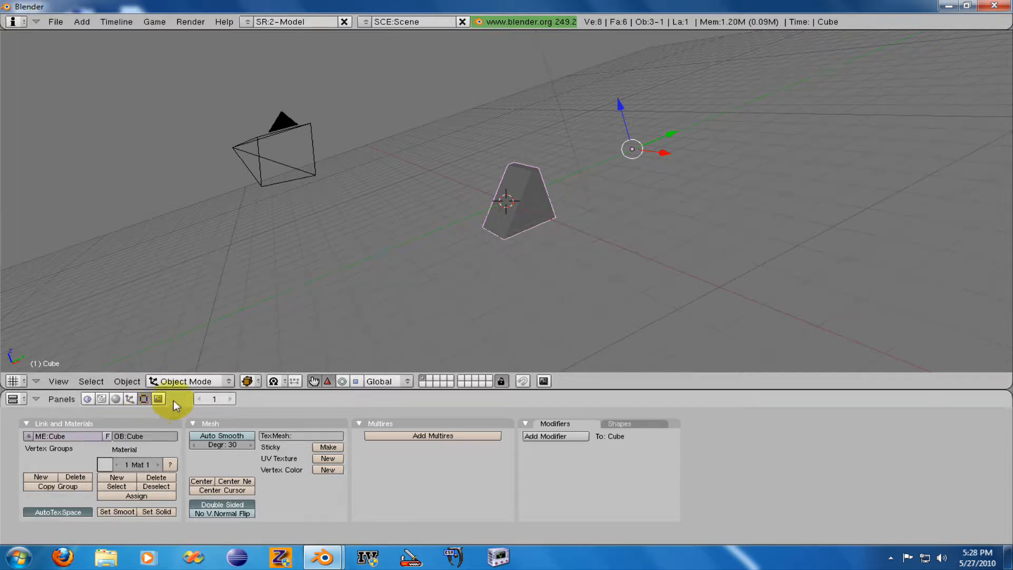
- Look through the Logic, Script and Shading settings, ending on the cube's material settings
left_click(87, 399)
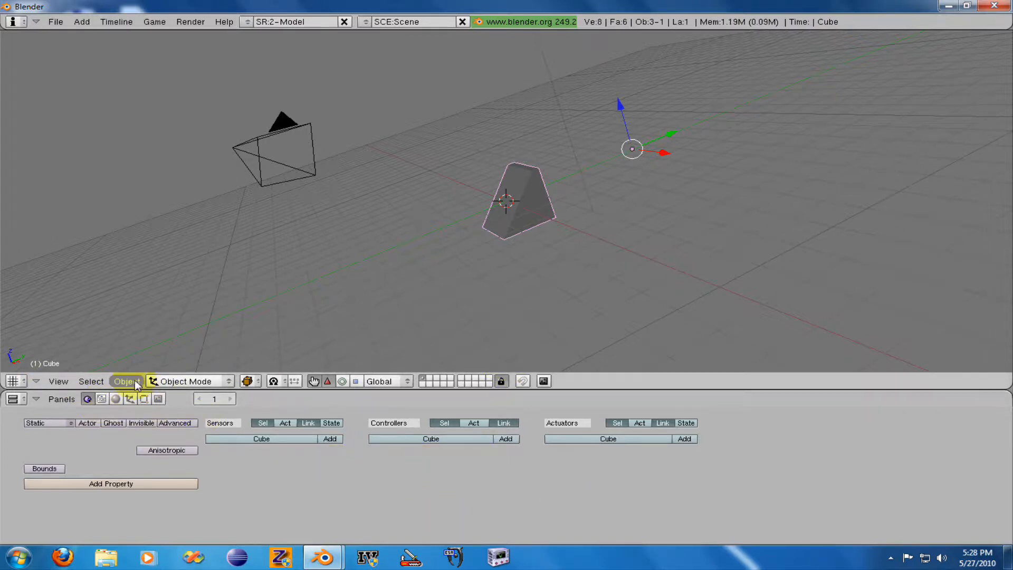
left_click(102, 399)
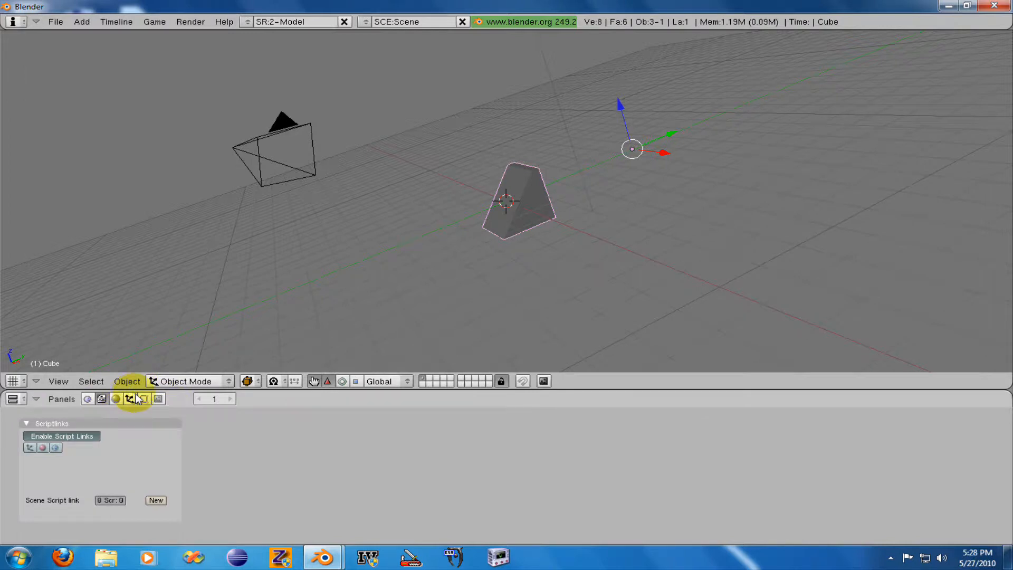
left_click(116, 399)
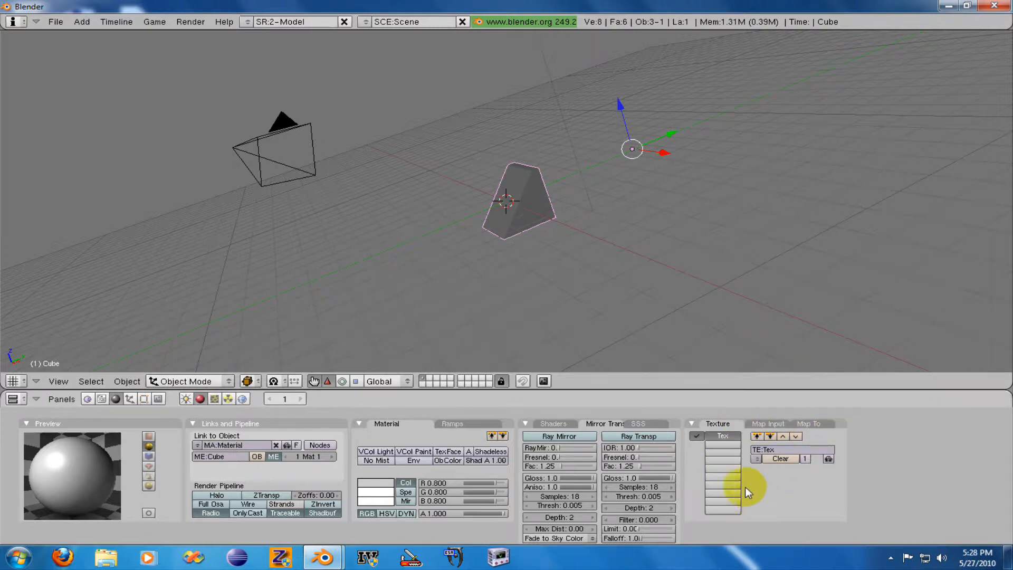
- Show the texture settings of the cube's material and set the texture type to Image
left_click(214, 399)
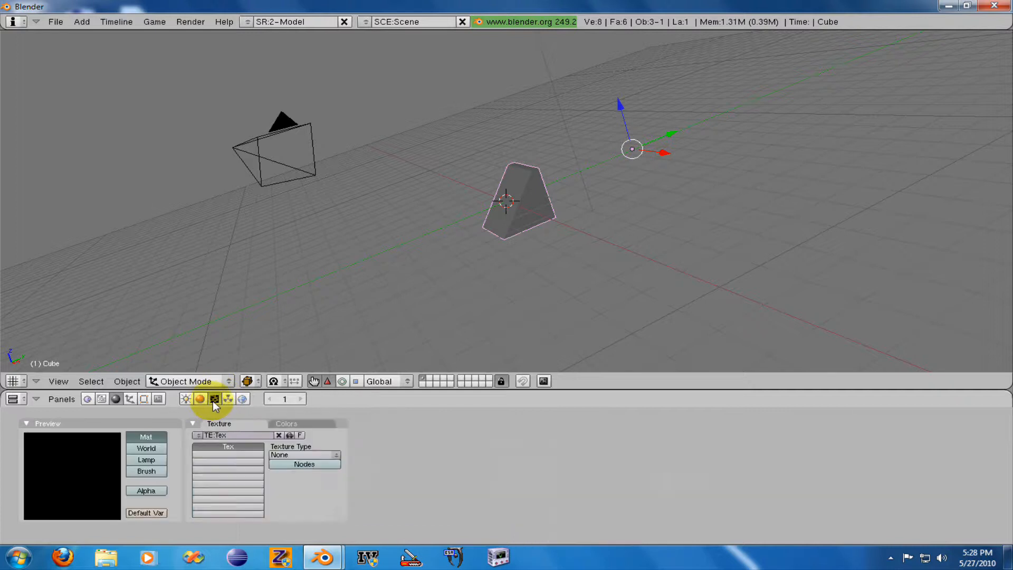
left_click(304, 454)
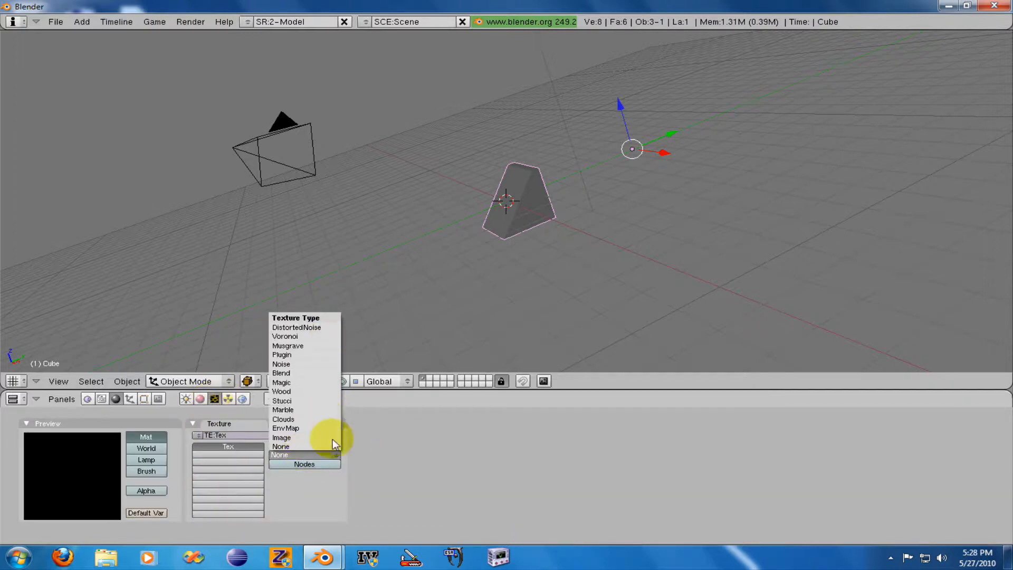
left_click(311, 455)
left_click(310, 441)
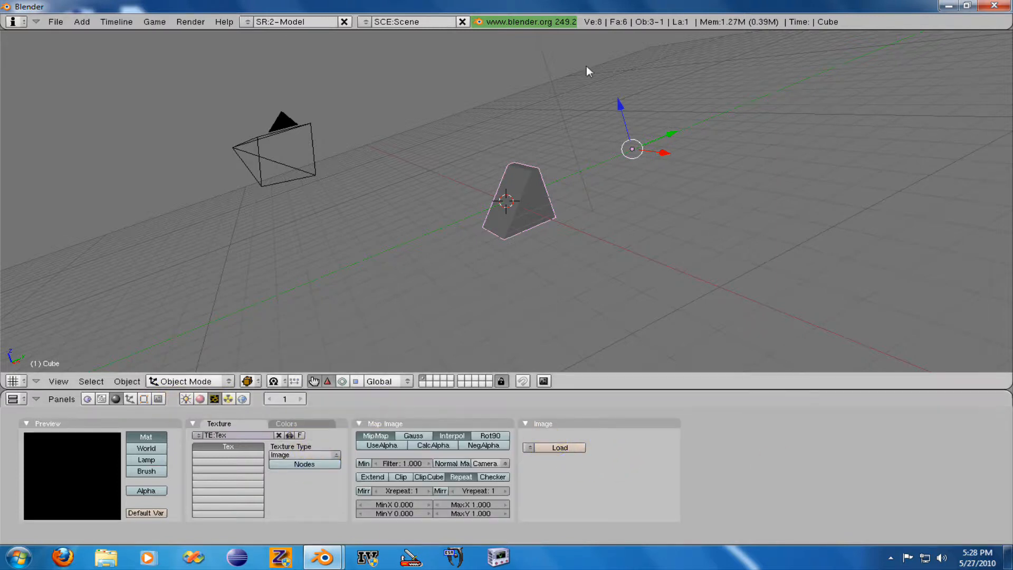
- Select the lamp and show its lamp settings
scroll(577, 183, "down", 2)
right_click(520, 98)
left_click(186, 399)
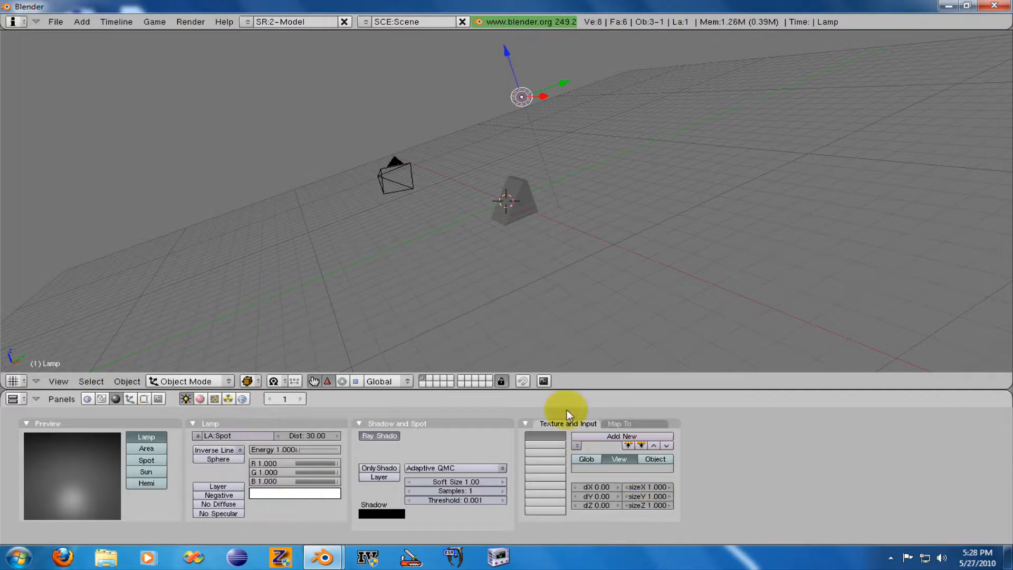
- Reselect the cube, show the World settings, and render the current frame to check the background, closing the render window
right_click(497, 203)
left_click(242, 399)
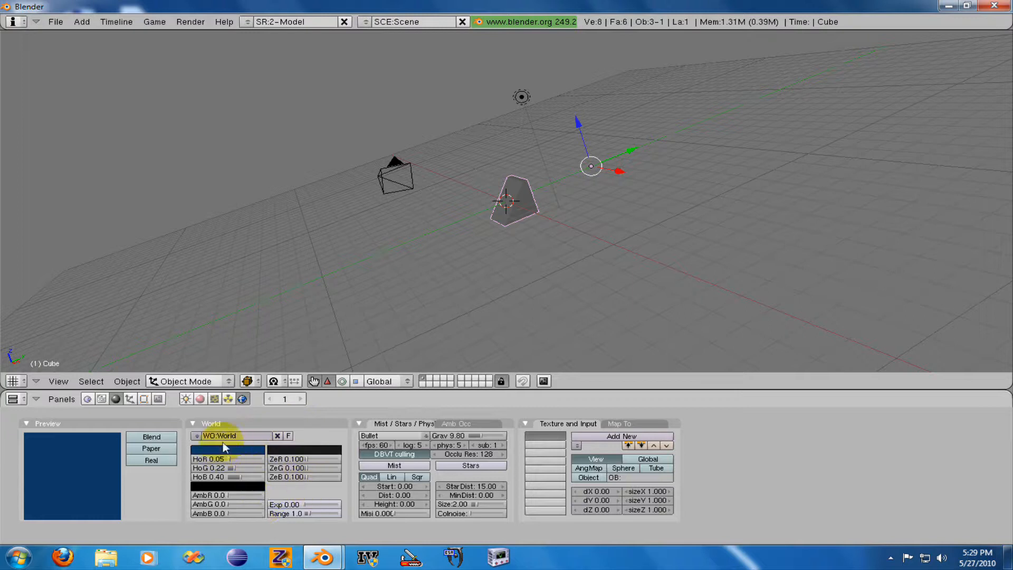
key("F12")
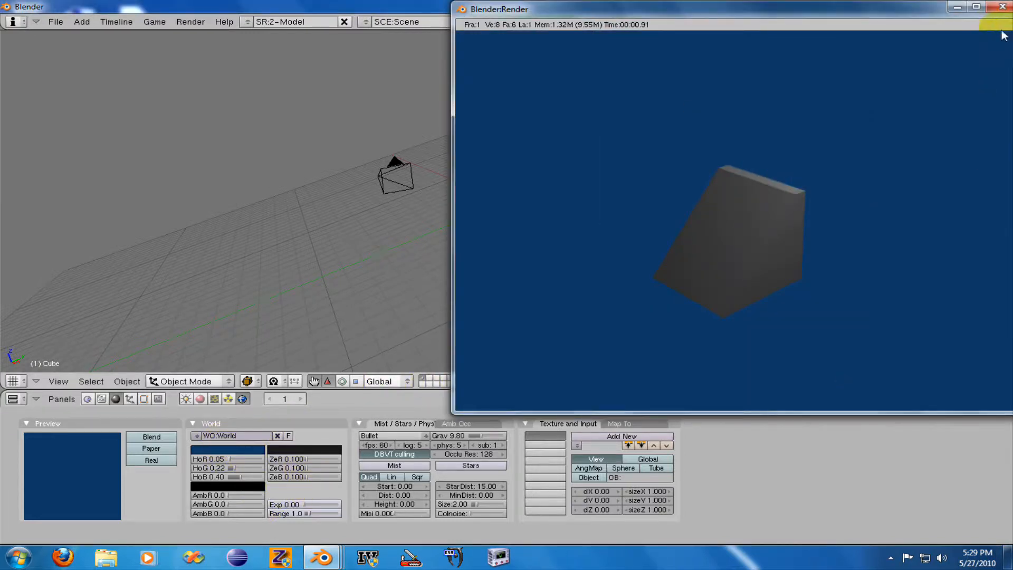
left_click(995, 7)
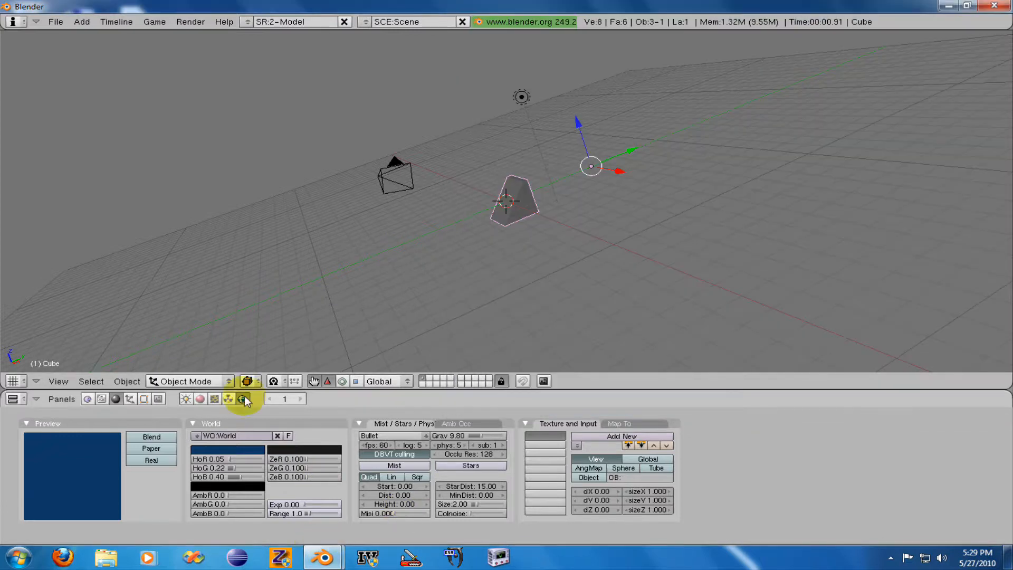
- Show the cube's Object settings and switch to the Scene settings for rendering, output and format
left_click(132, 402)
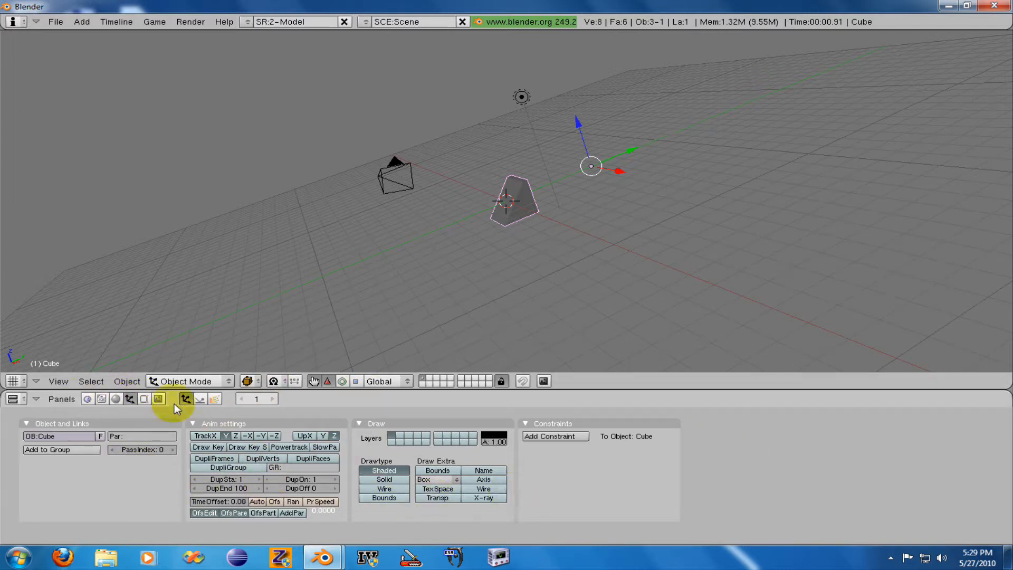
left_click(158, 398)
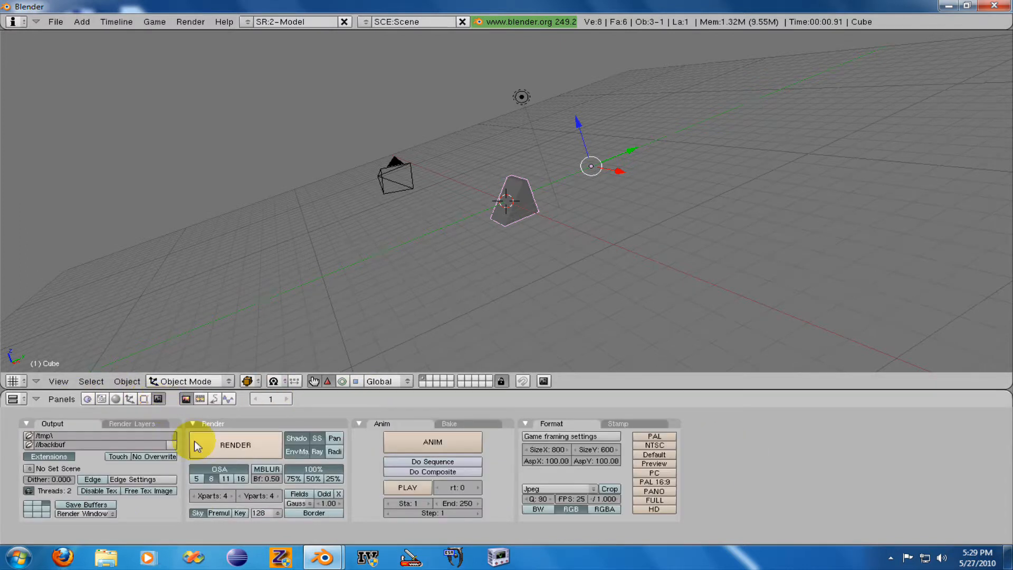
scroll(626, 189, "down", 1)
scroll(596, 217, "up", 5)
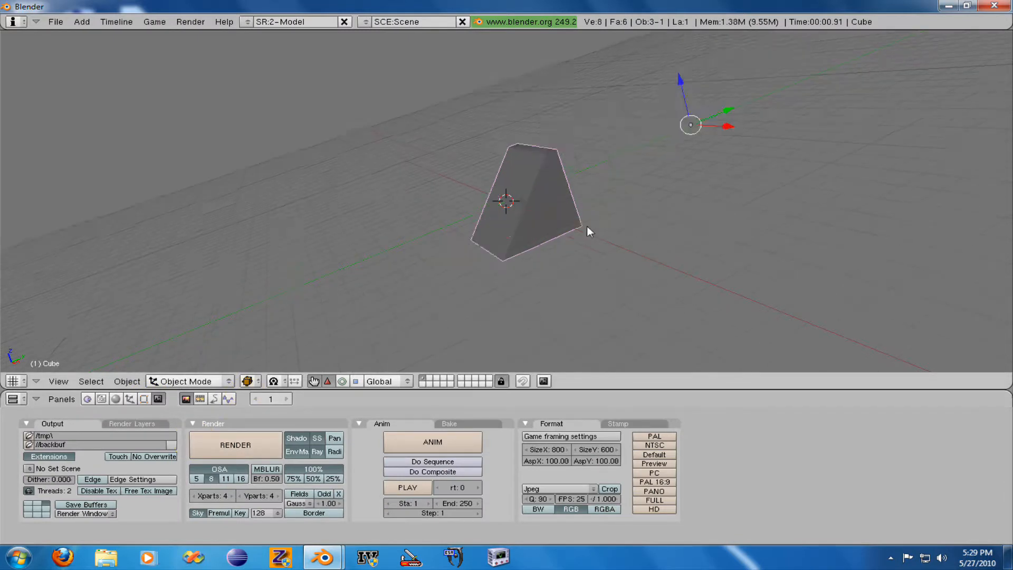
scroll(602, 218, "down", 2)
- Render the current frame, close the result, and render the same frame again from the render settings
key("F12")
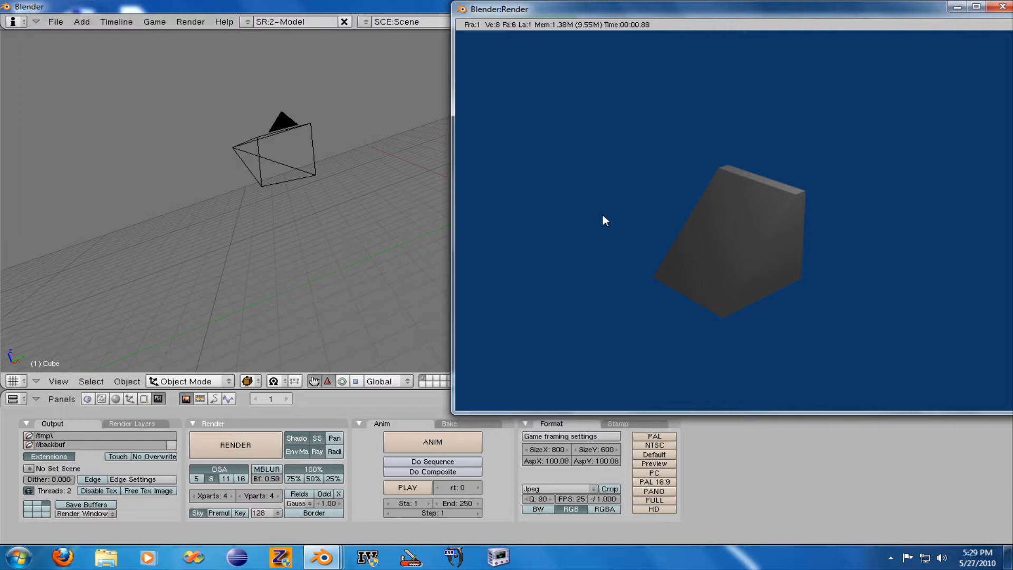
key("Escape")
left_click(264, 441)
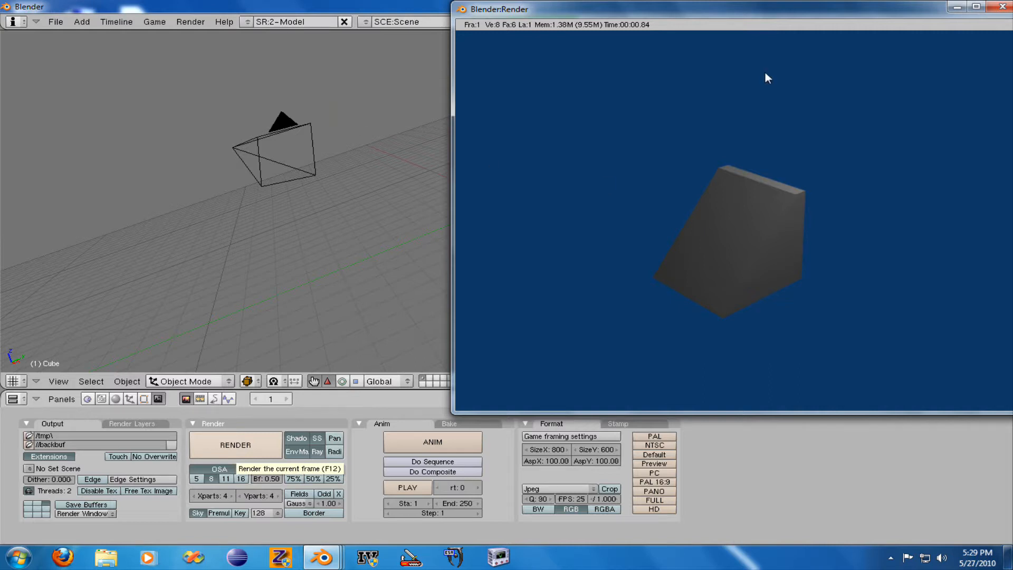
- Open the save dialog for the rendered image, cancel it, and look at the available output image formats
key("F3")
left_click(988, 62)
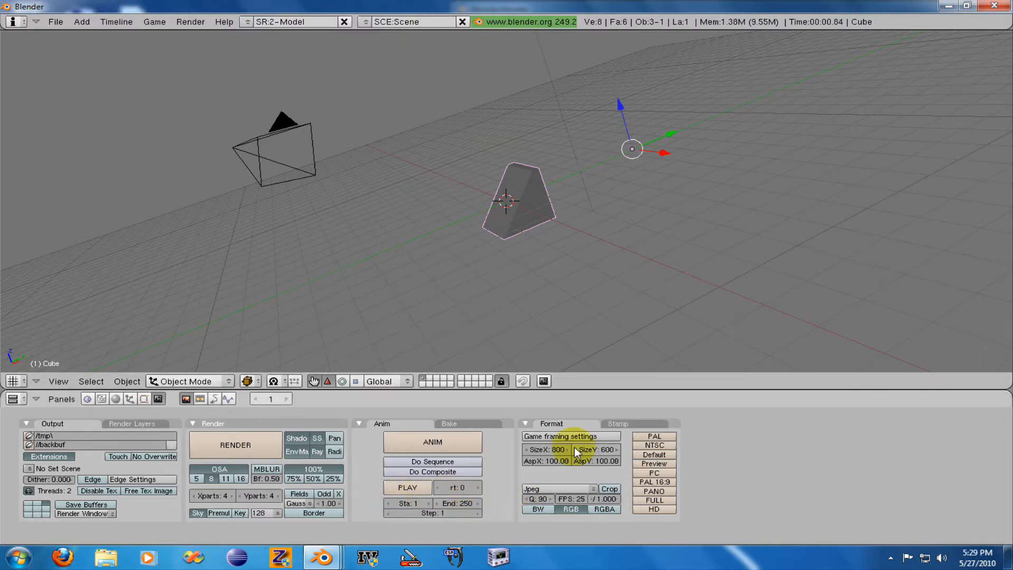
left_click(555, 490)
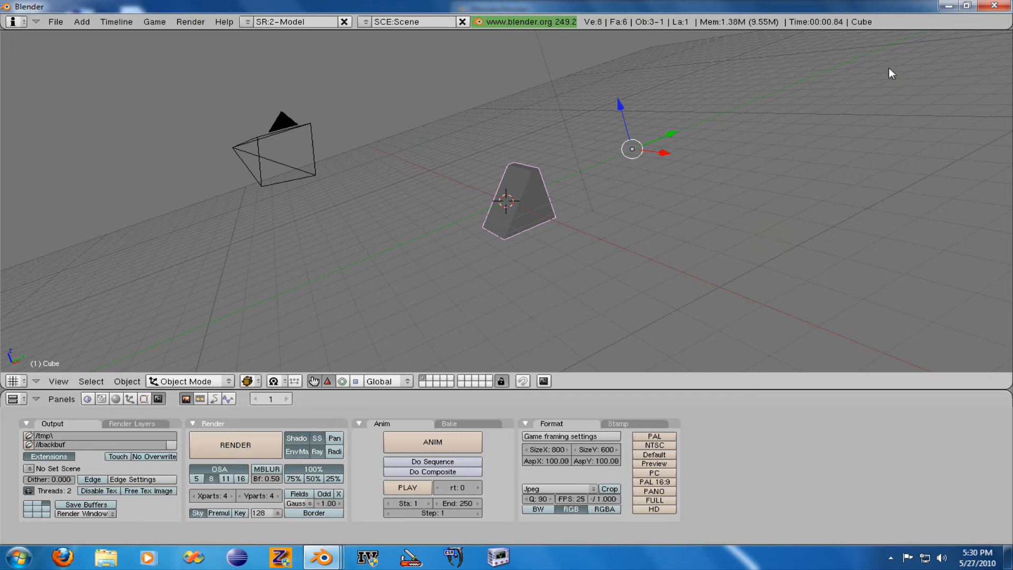
left_click(891, 557)
left_click(917, 495)
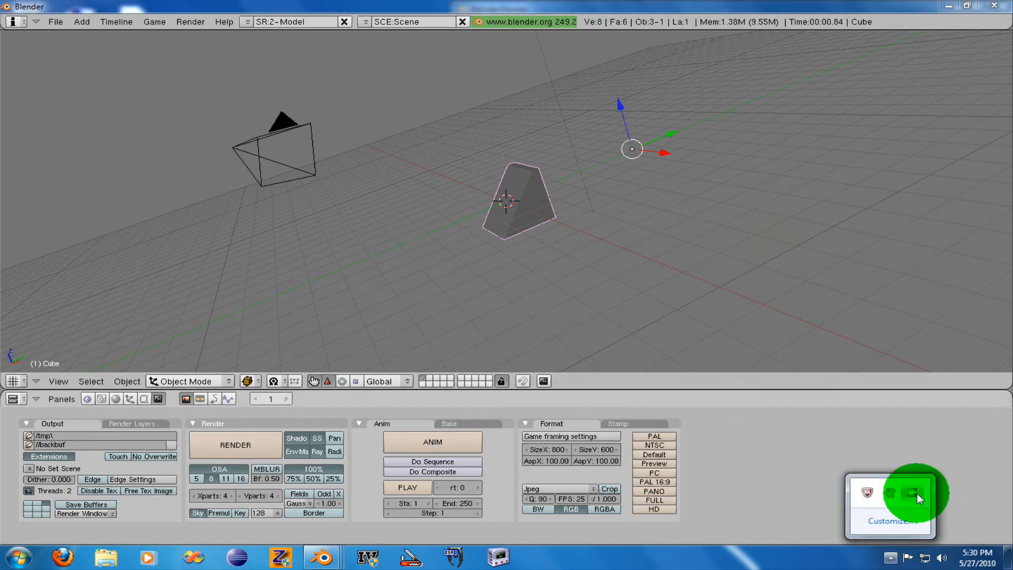